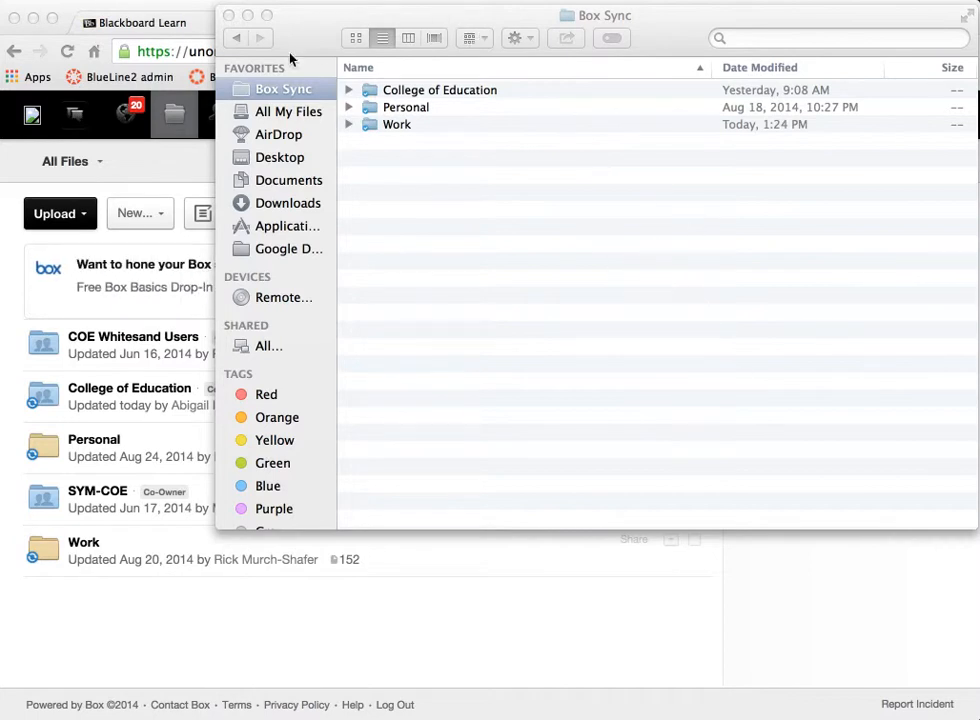
Open the EDU 101 folder inside the Work folder of Box Sync.
{"action": "left_click", "coordinate": [274, 92]}
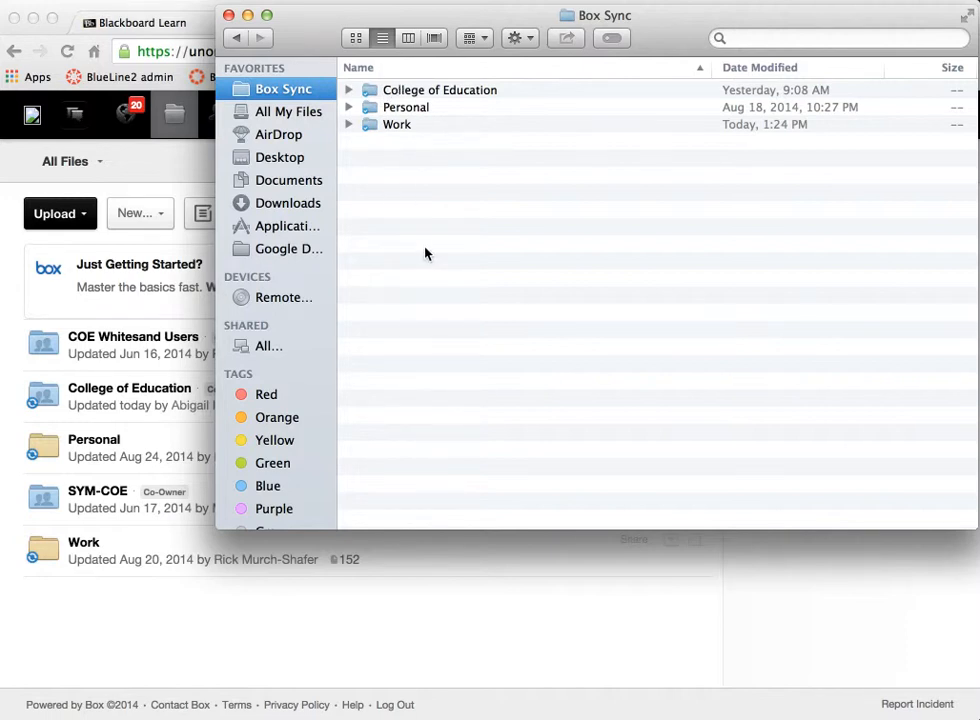
{"action": "double_click", "coordinate": [390, 125]}
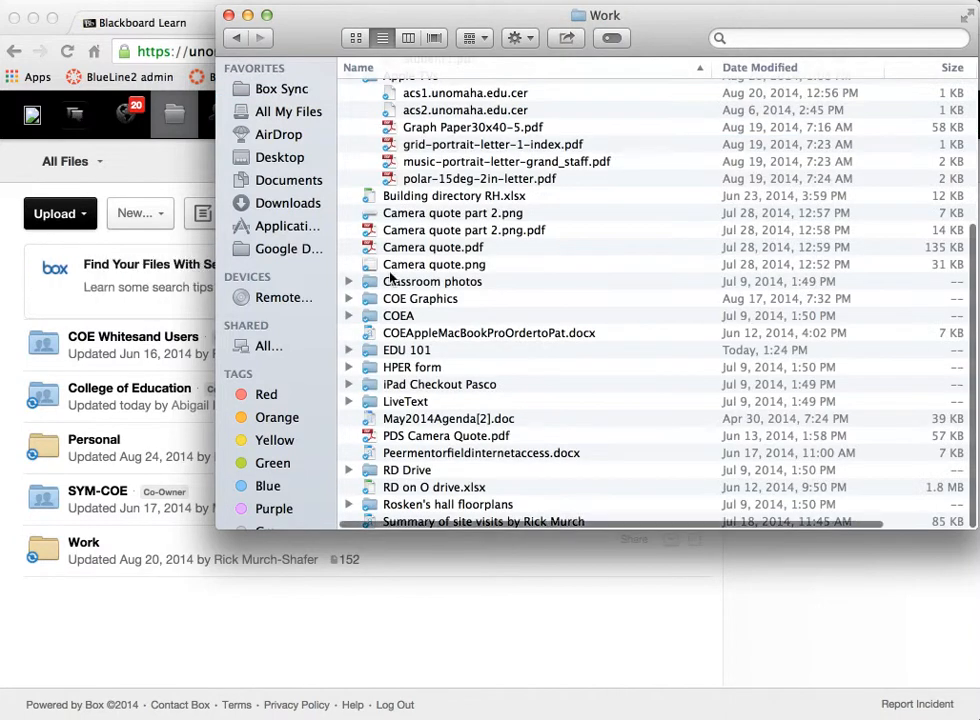
{"action": "double_click", "coordinate": [405, 352]}
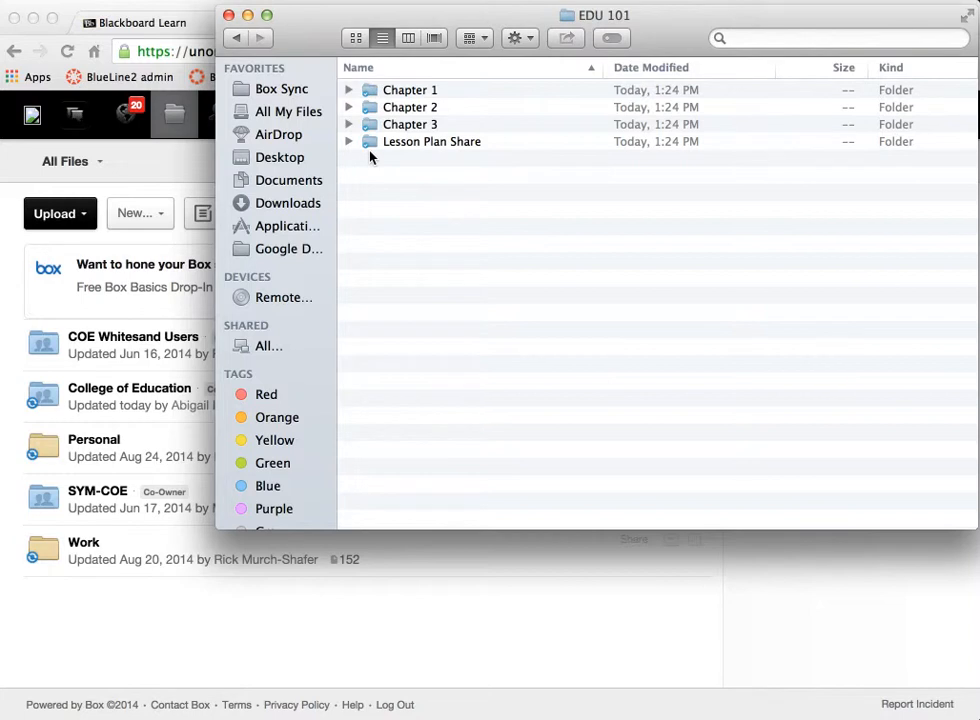
Switch to Box in the browser and open the EDU 101 folder inside Work.
{"action": "left_click", "coordinate": [201, 10]}
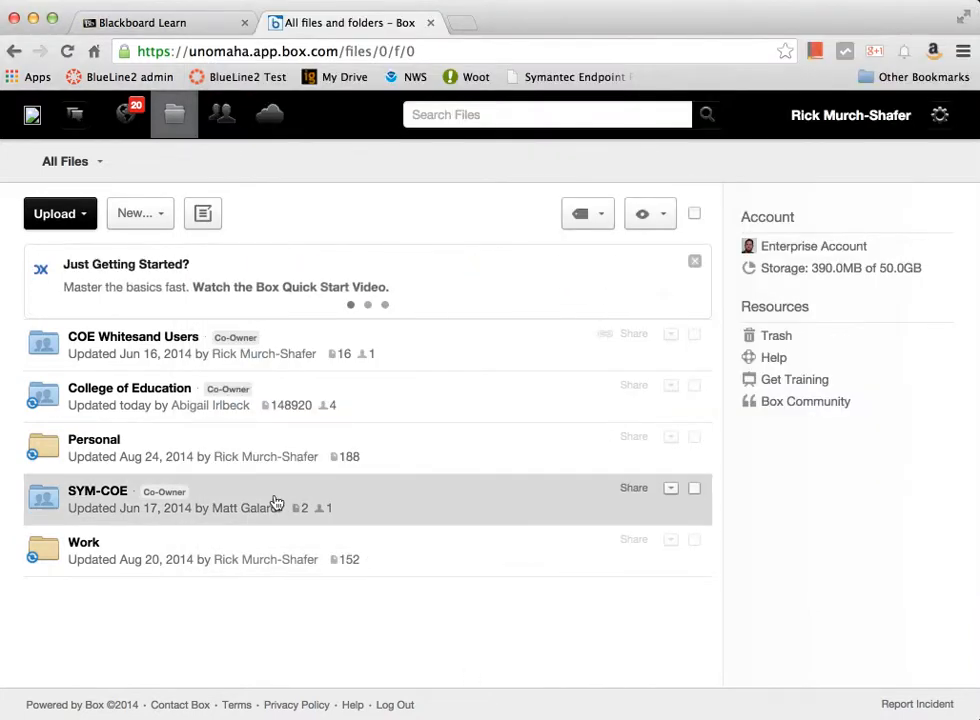
{"action": "left_click", "coordinate": [82, 545]}
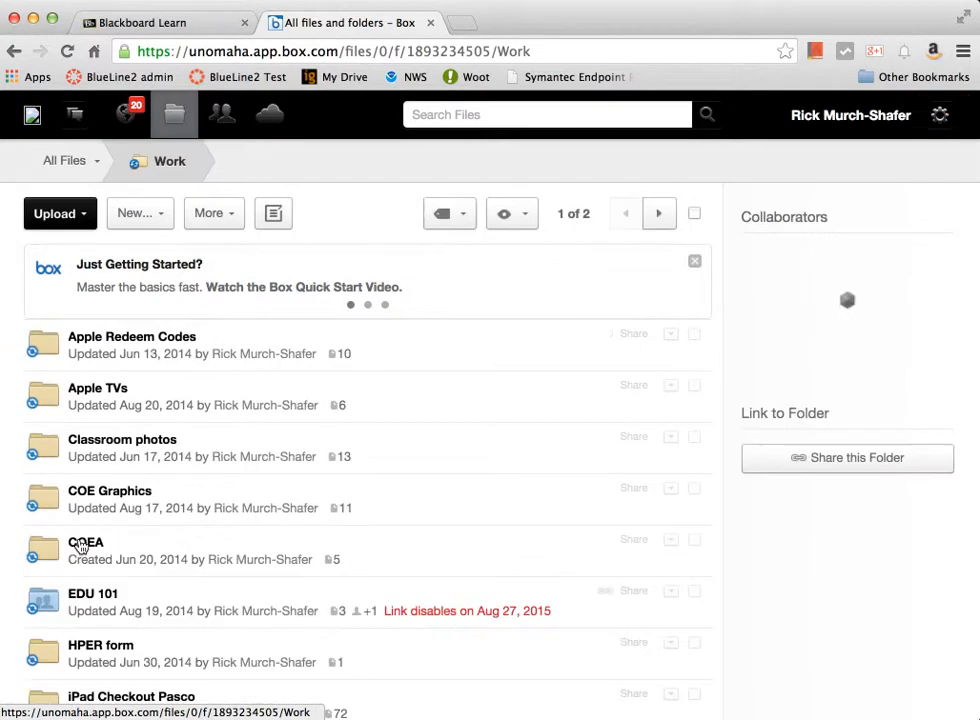
{"action": "left_click", "coordinate": [93, 597]}
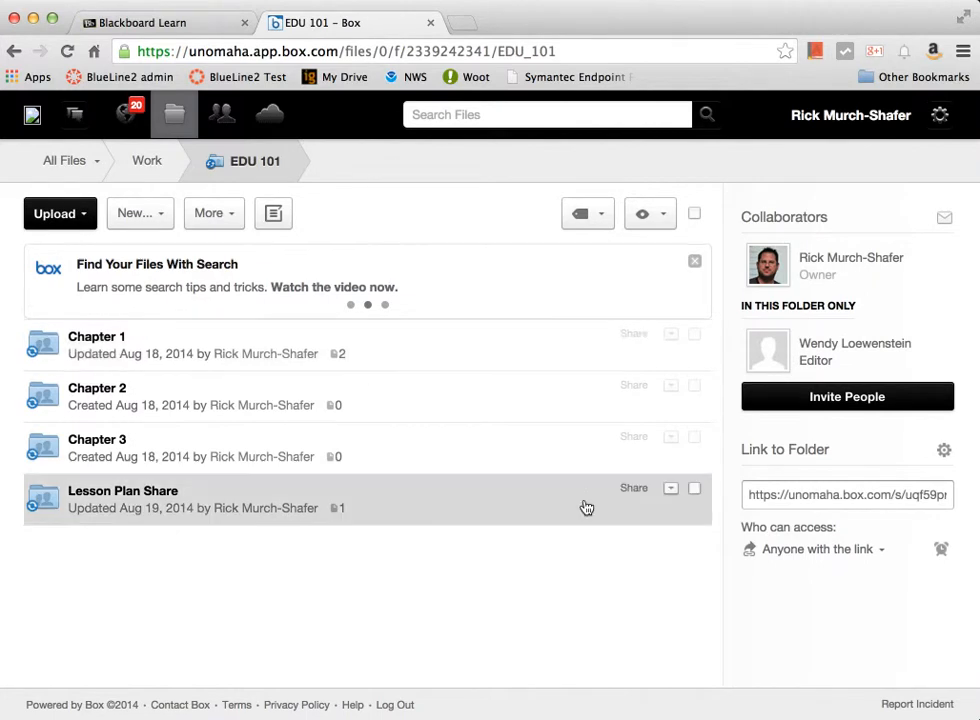
Remove the existing shared link from the EDU 101 folder through its link settings.
{"action": "left_click", "coordinate": [943, 452]}
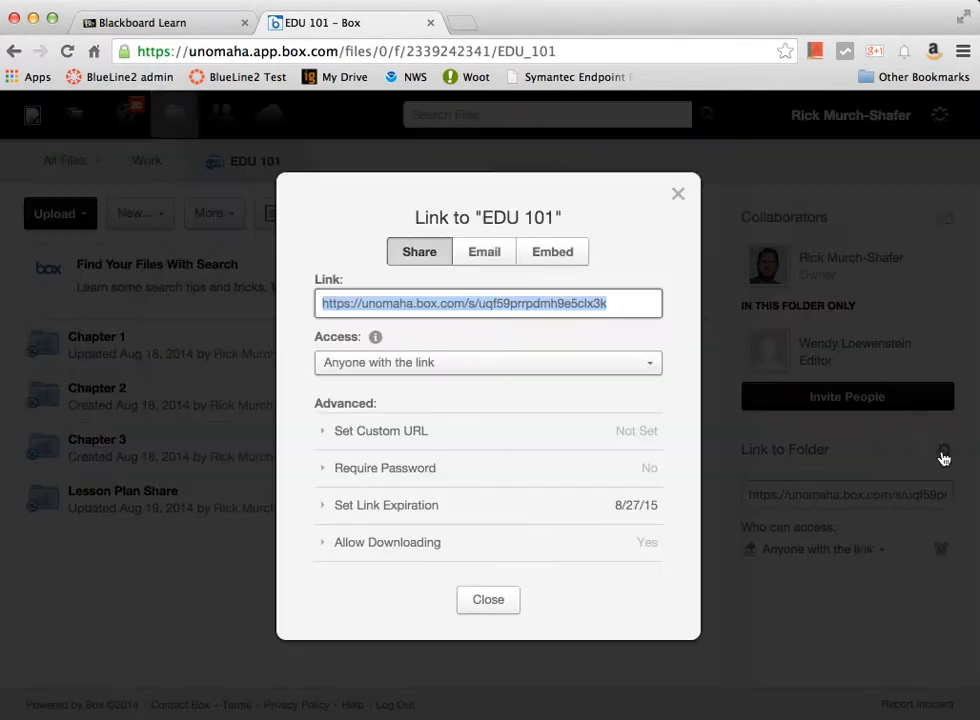
{"action": "left_click", "coordinate": [487, 371]}
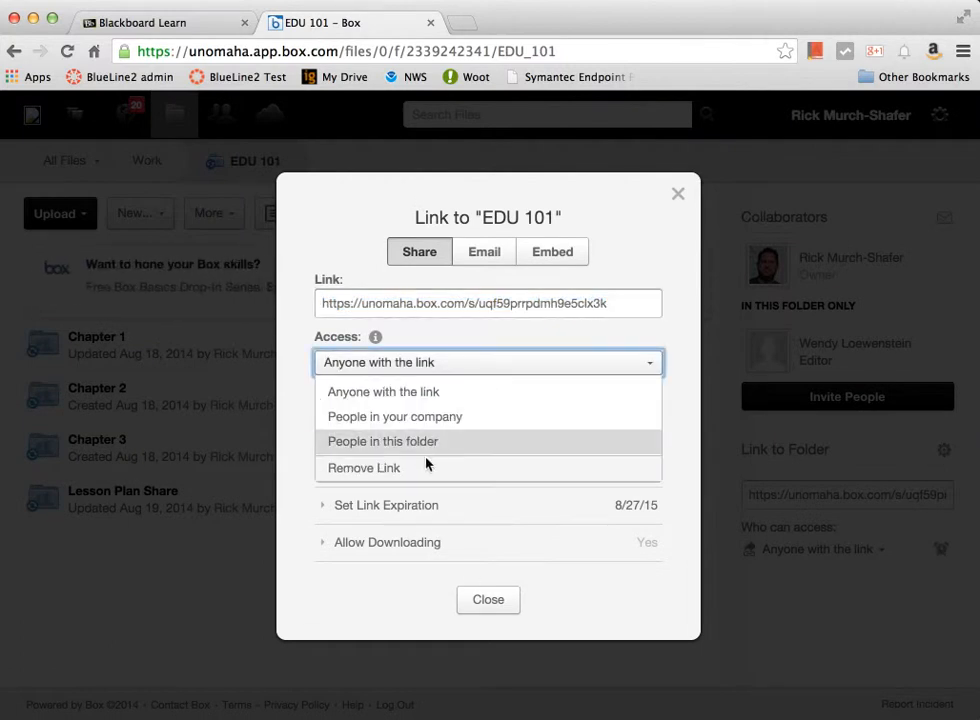
{"action": "left_click", "coordinate": [479, 466]}
{"action": "left_click", "coordinate": [486, 598]}
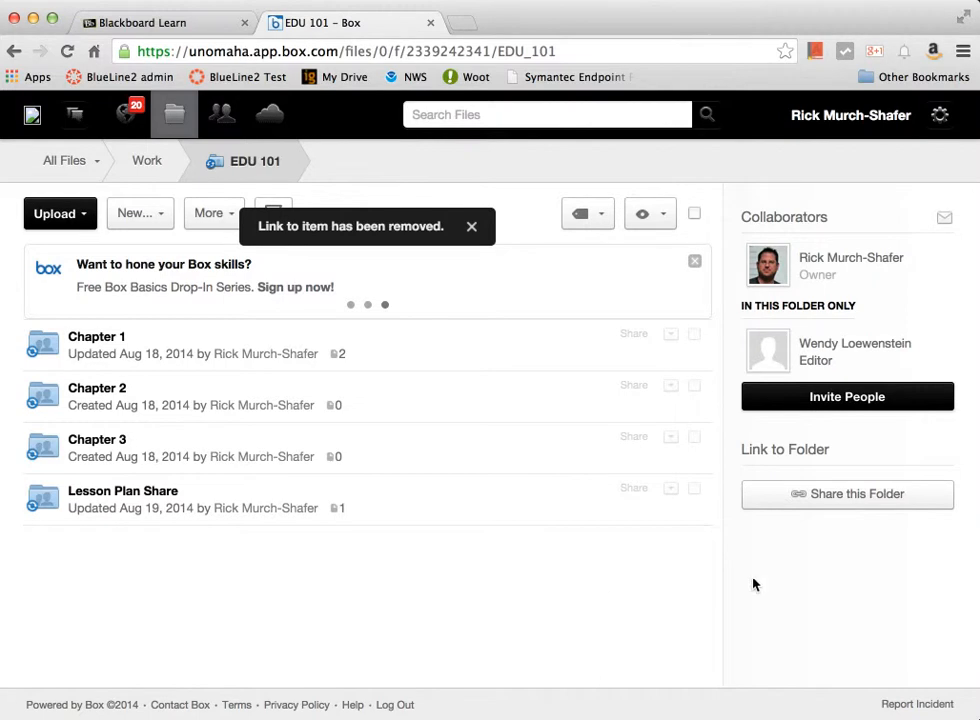
Share the EDU 101 folder with a new link and copy the link address.
{"action": "left_click", "coordinate": [851, 502]}
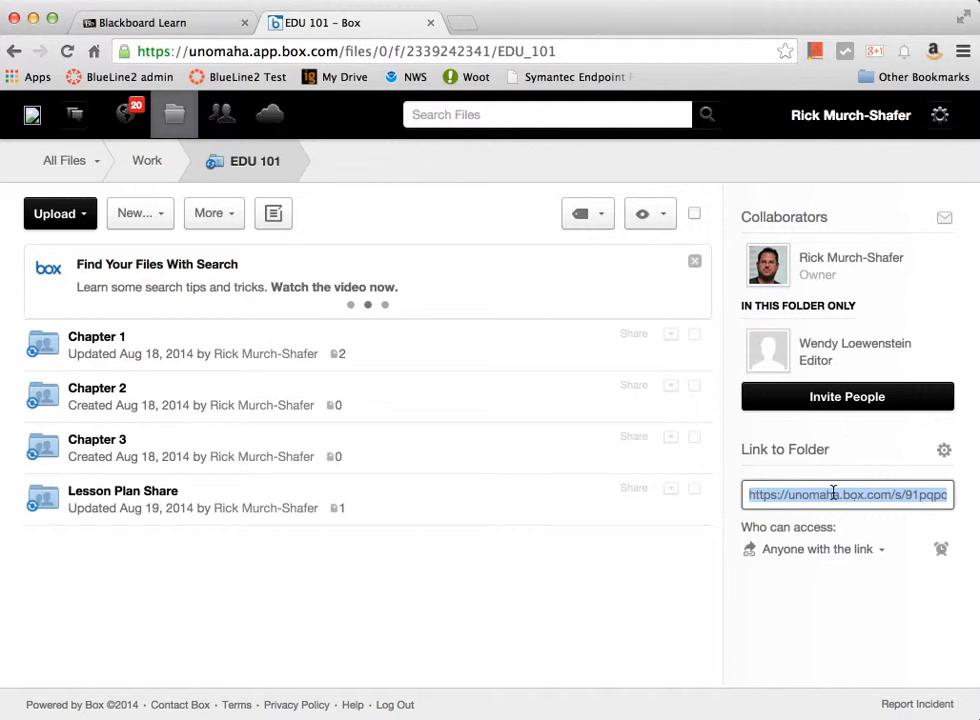
{"action": "right_click", "coordinate": [851, 494]}
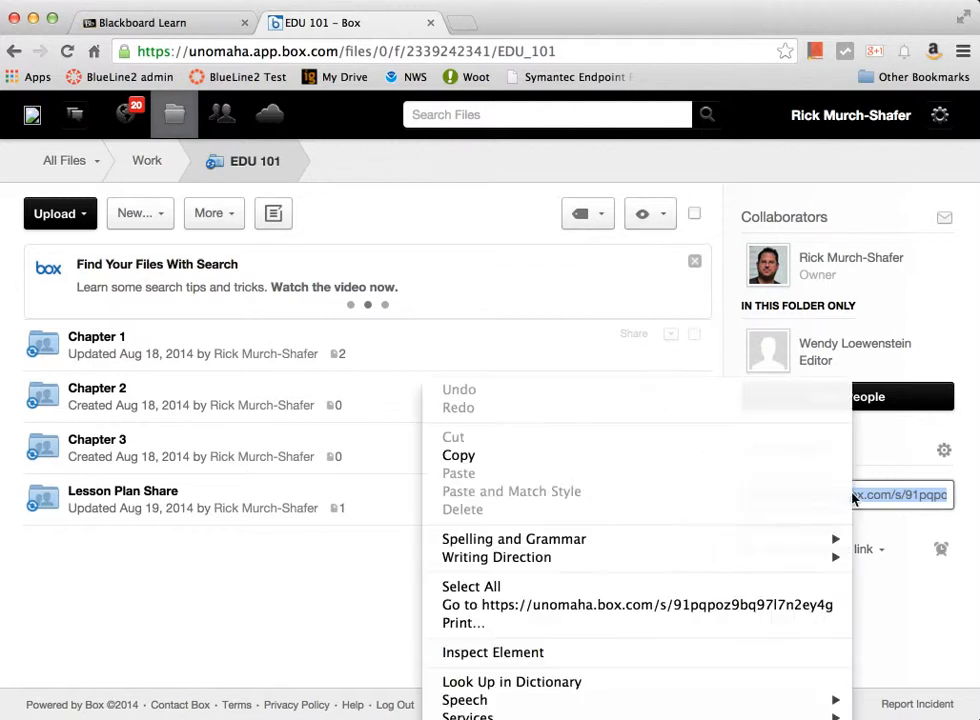
{"action": "left_click", "coordinate": [726, 458]}
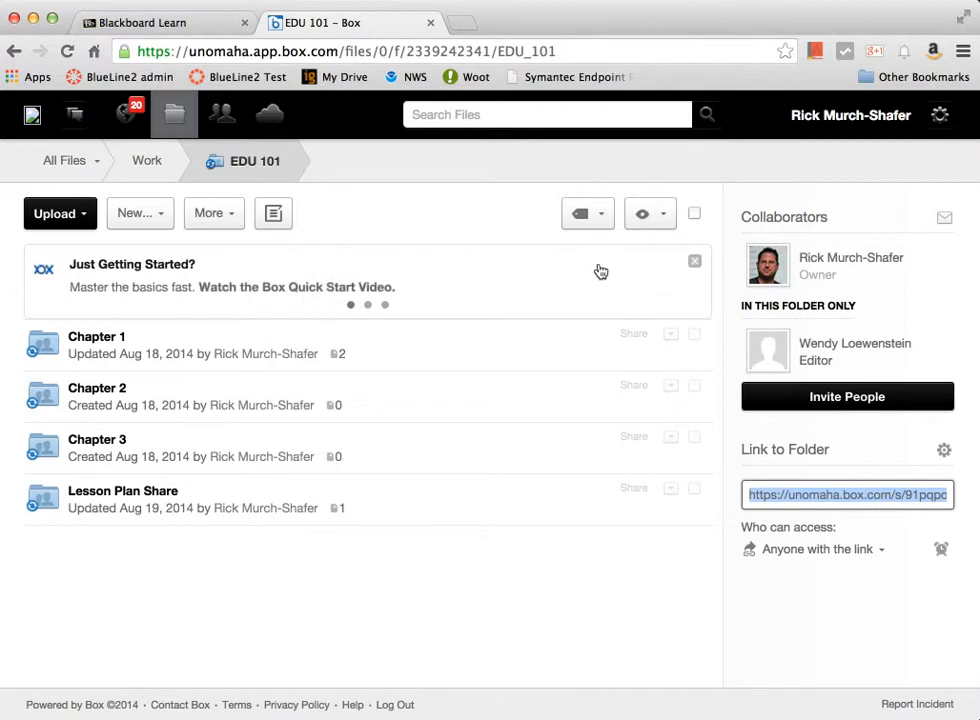
Switch to Blackboard Learn and create a web link in Course Materials named "Course Materials Link".
{"action": "left_click", "coordinate": [118, 22]}
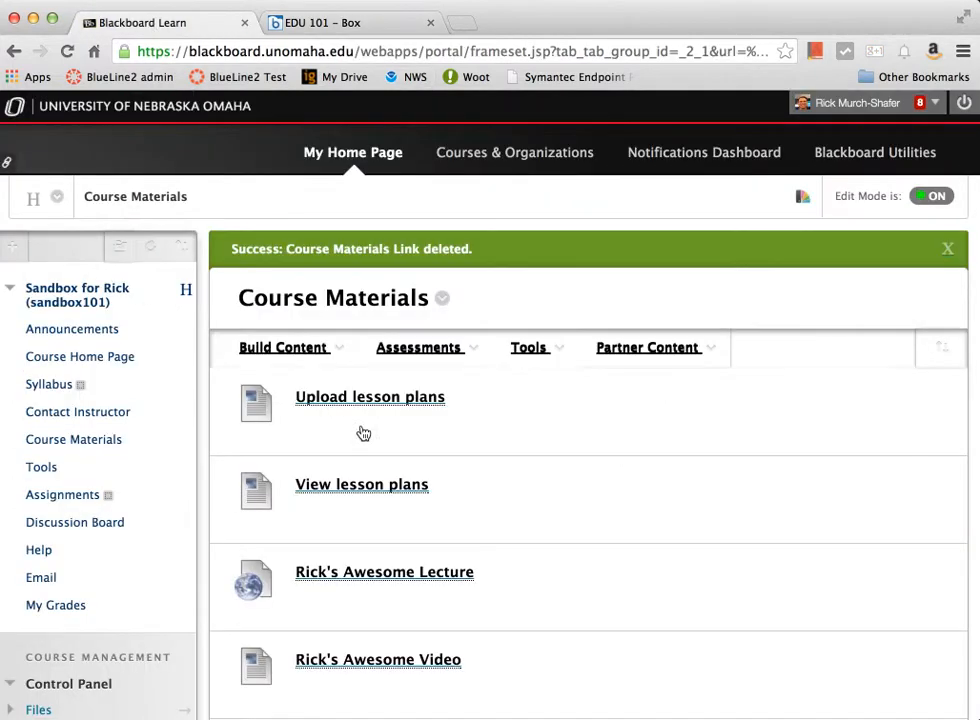
{"action": "left_click", "coordinate": [62, 446]}
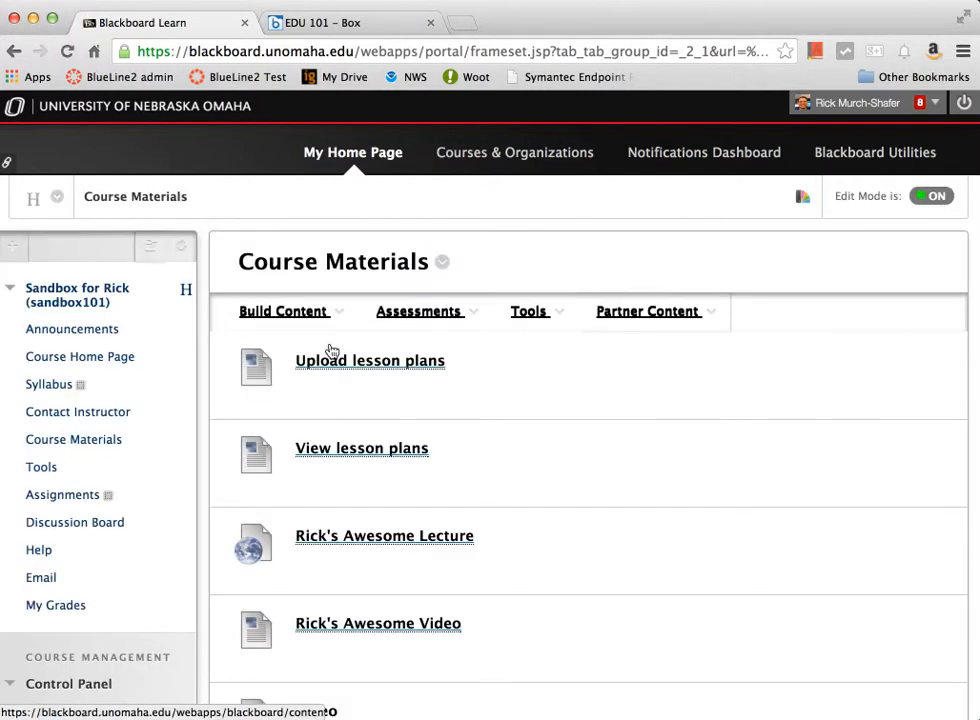
{"action": "mouse_move", "coordinate": [298, 322]}
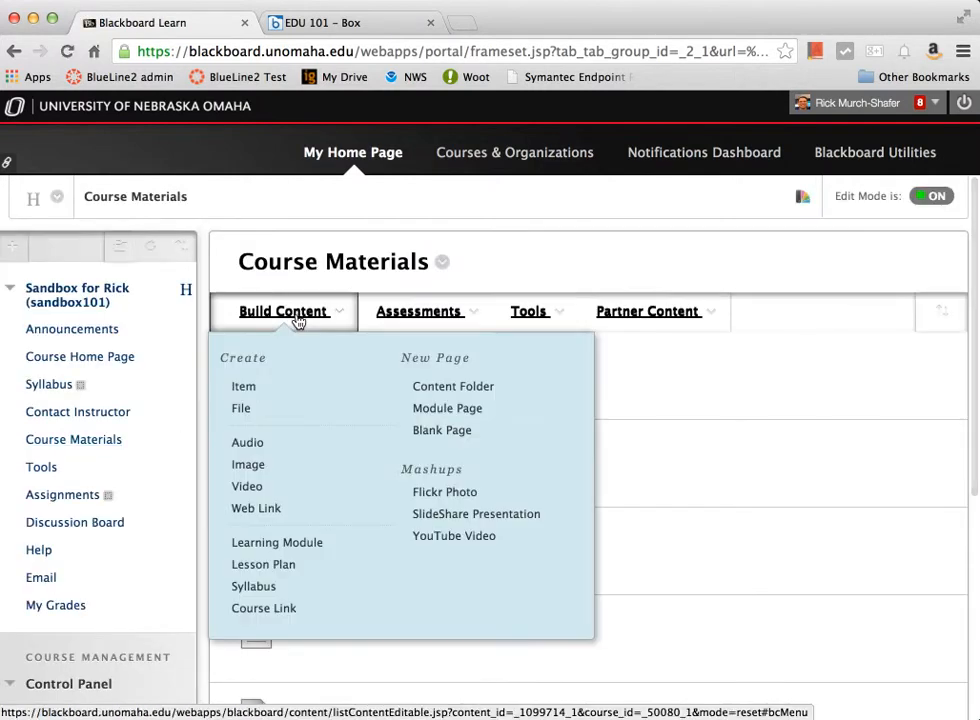
{"action": "left_click", "coordinate": [265, 510]}
{"action": "left_click", "coordinate": [436, 477]}
{"action": "type", "text": "Cours"}
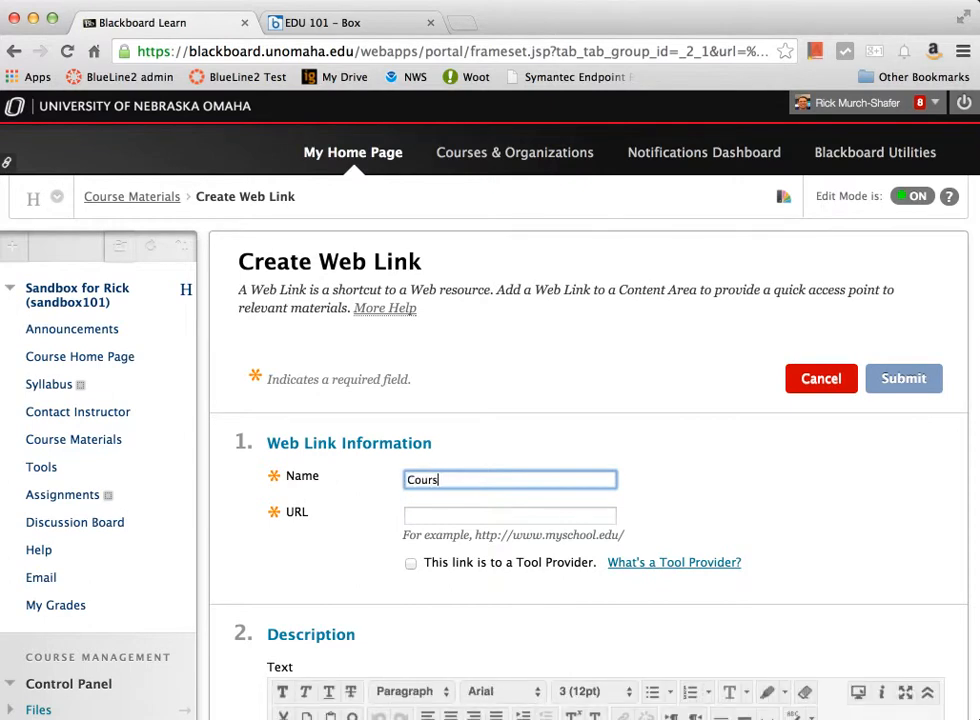
{"action": "type", "text": "e Materials Link"}
Paste the copied Box folder address as the web link's URL and submit the form.
{"action": "left_click", "coordinate": [463, 517]}
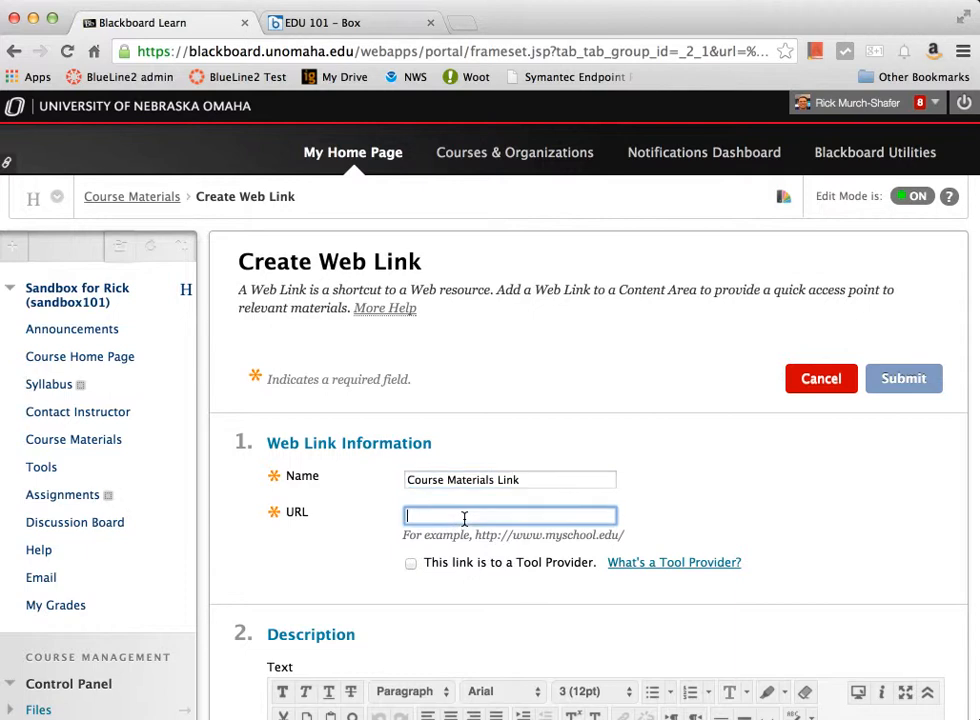
{"action": "key", "text": "super+v"}
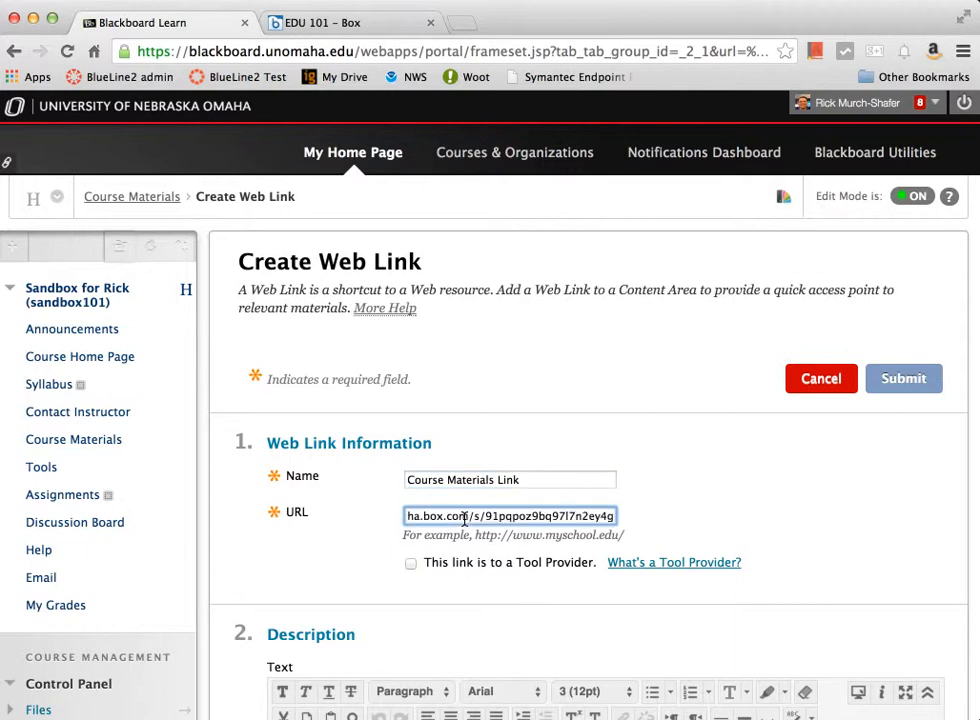
{"action": "scroll", "coordinate": [707, 494], "scroll_direction": "down", "scroll_amount": 1}
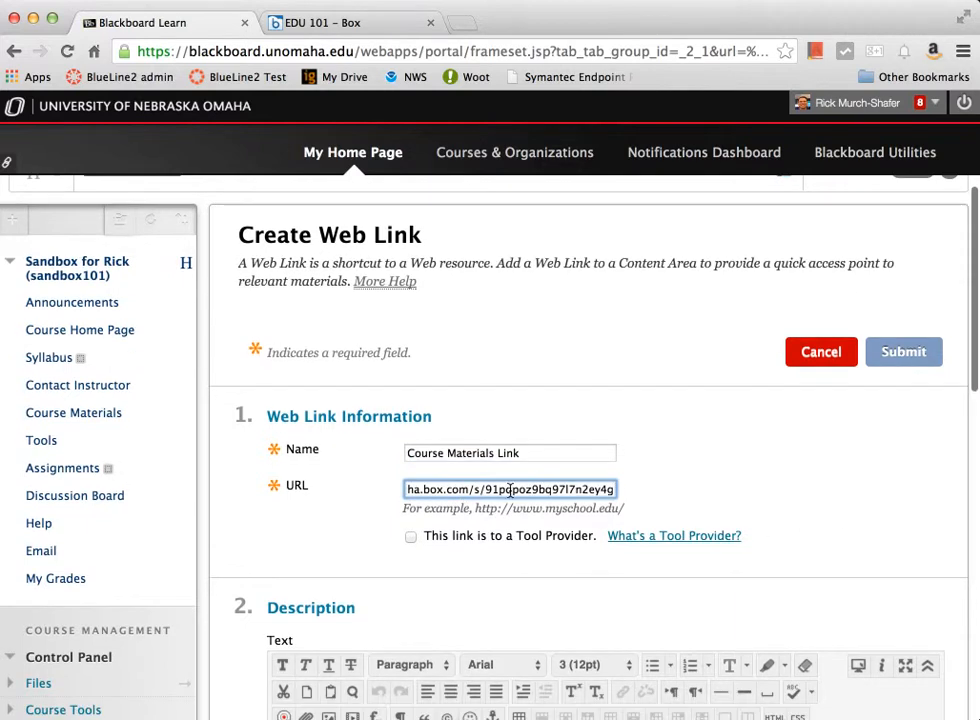
{"action": "scroll", "coordinate": [601, 497], "scroll_direction": "down", "scroll_amount": 10}
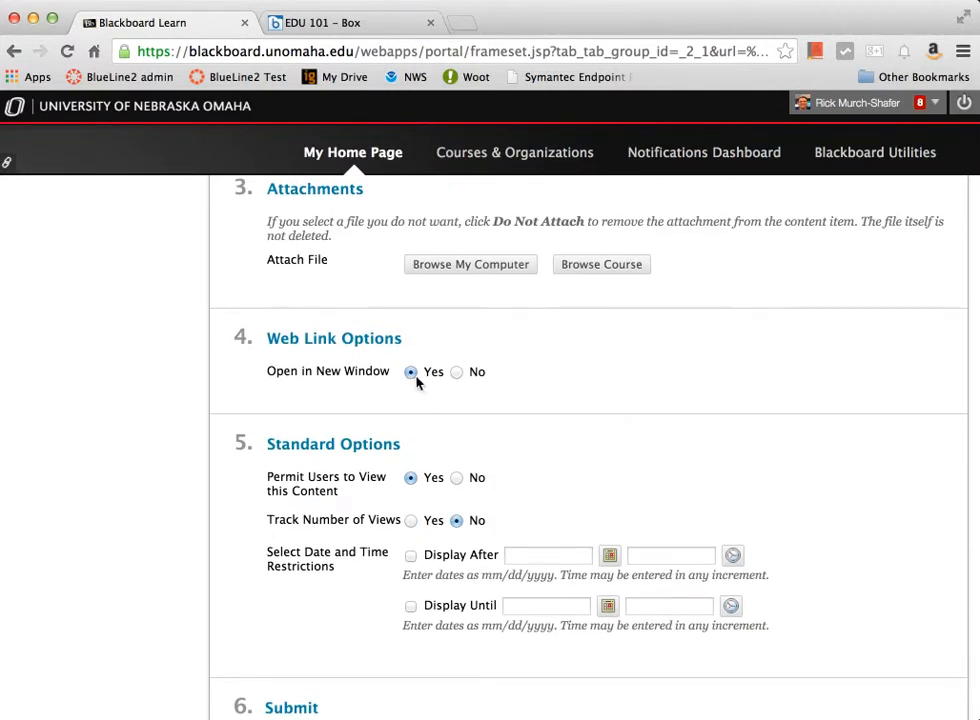
{"action": "scroll", "coordinate": [716, 420], "scroll_direction": "down", "scroll_amount": 2}
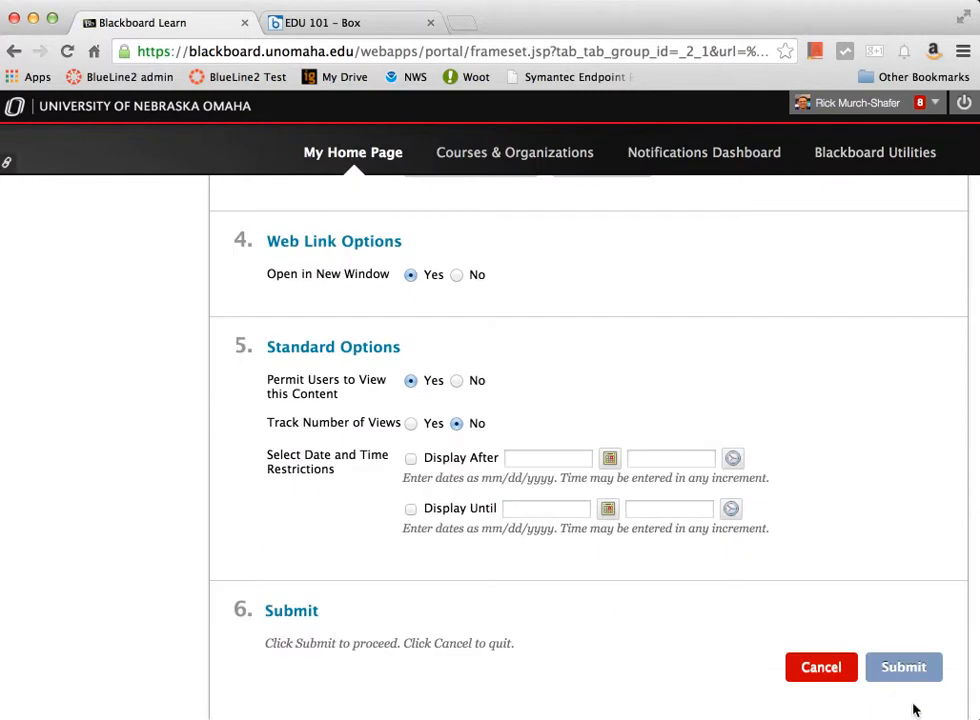
{"action": "left_click", "coordinate": [907, 670]}
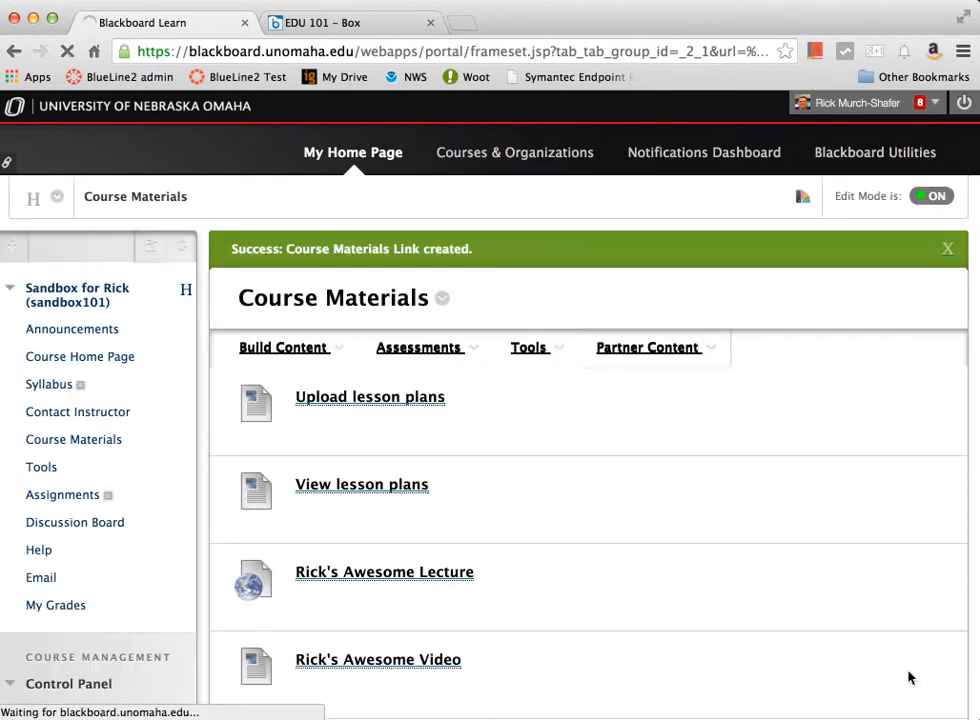
Turn Edit Mode off for the course and open Course Materials Link to test it.
{"action": "left_click", "coordinate": [936, 200]}
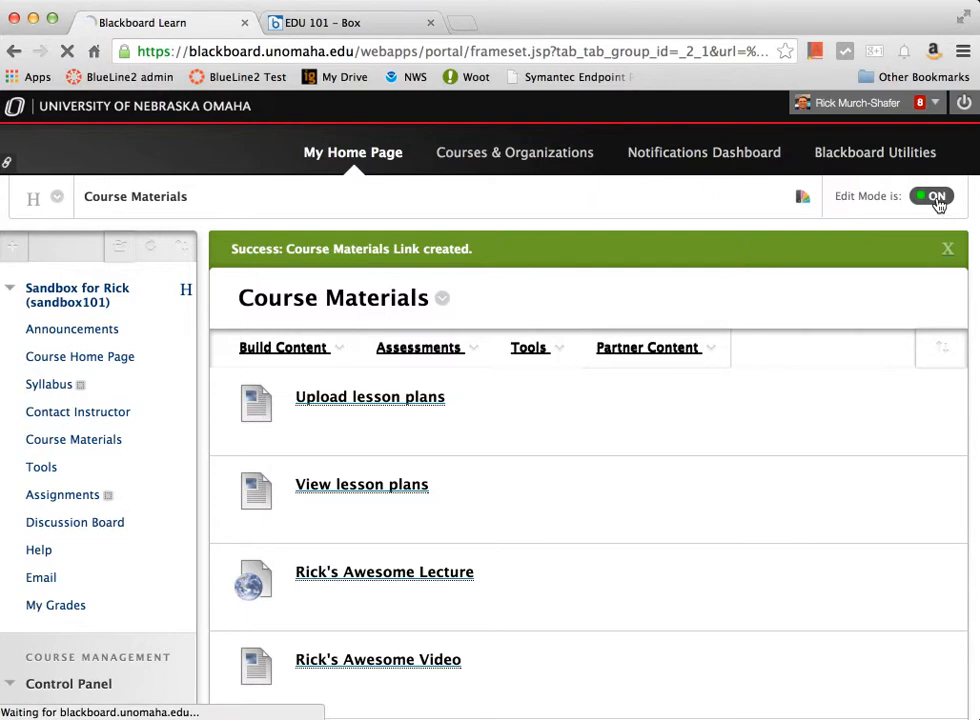
{"action": "scroll", "coordinate": [816, 429], "scroll_direction": "down", "scroll_amount": 5}
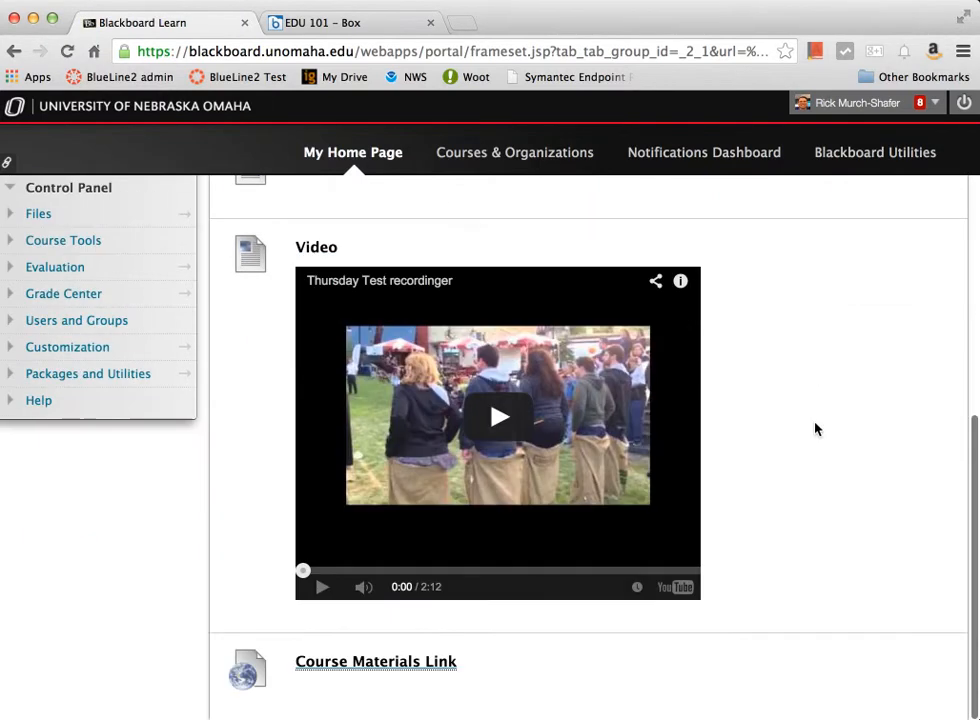
{"action": "left_click", "coordinate": [379, 664]}
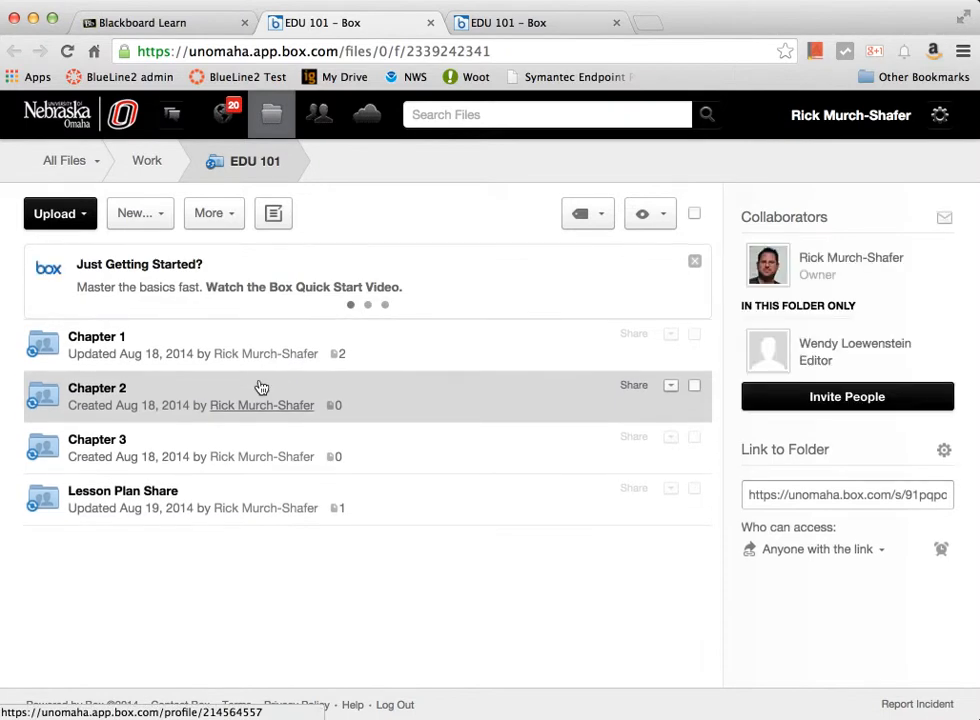
In the incognito Blackboard window, open the sandbox course's Course Materials Link and check the shared folder's download option without downloading.
{"action": "left_click", "coordinate": [430, 1]}
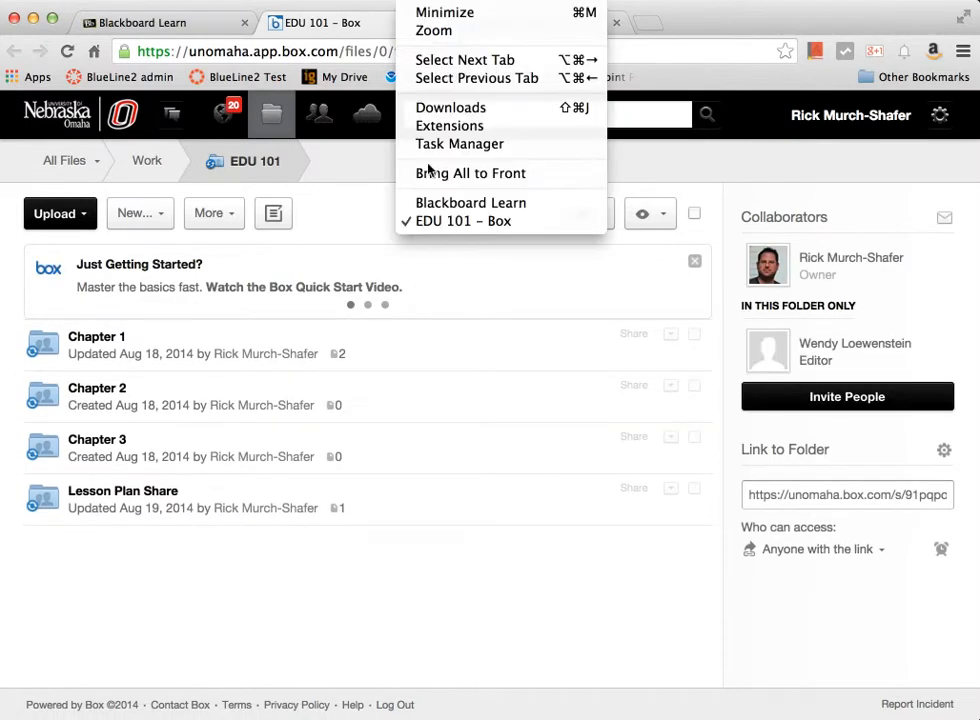
{"action": "left_click", "coordinate": [450, 202]}
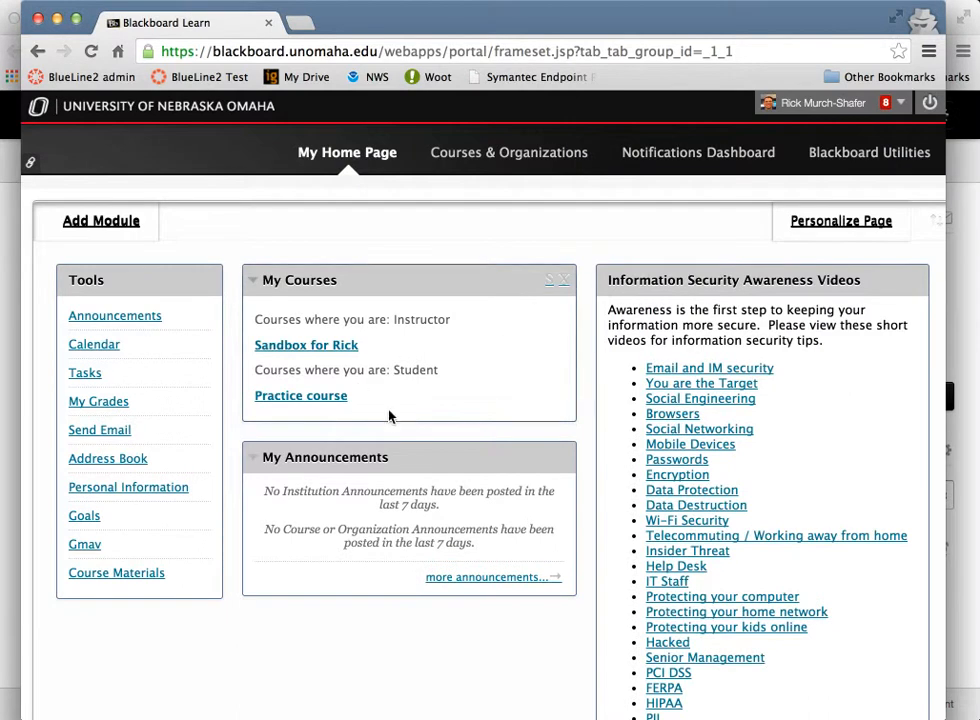
{"action": "left_click", "coordinate": [328, 350]}
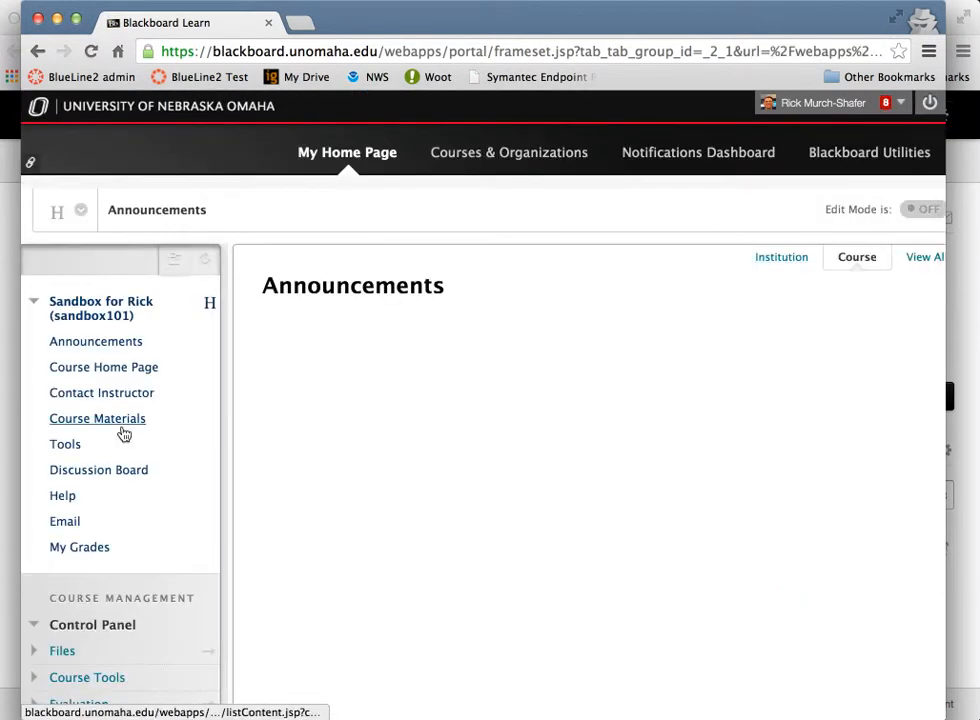
{"action": "left_click", "coordinate": [118, 421]}
{"action": "scroll", "coordinate": [468, 516], "scroll_direction": "down", "scroll_amount": 5}
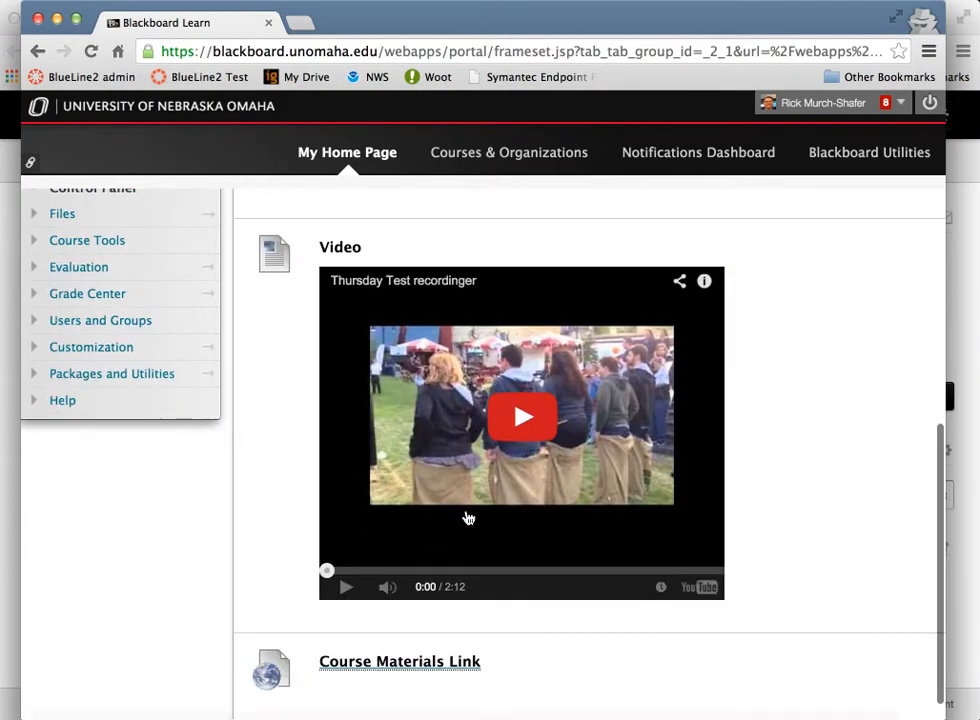
{"action": "left_click", "coordinate": [428, 662]}
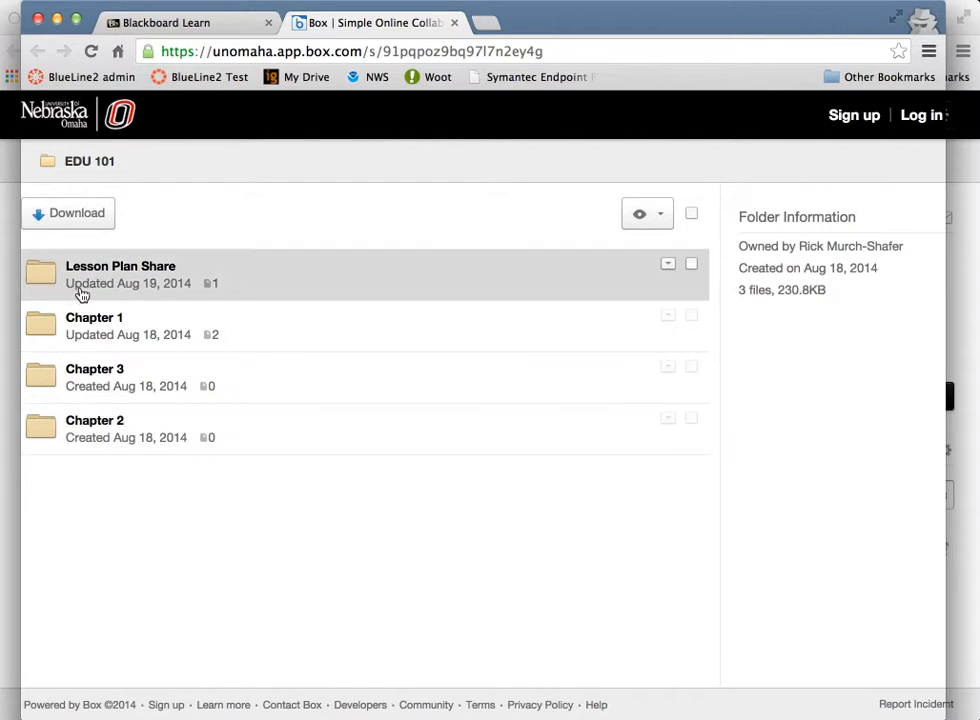
{"action": "left_click", "coordinate": [76, 216]}
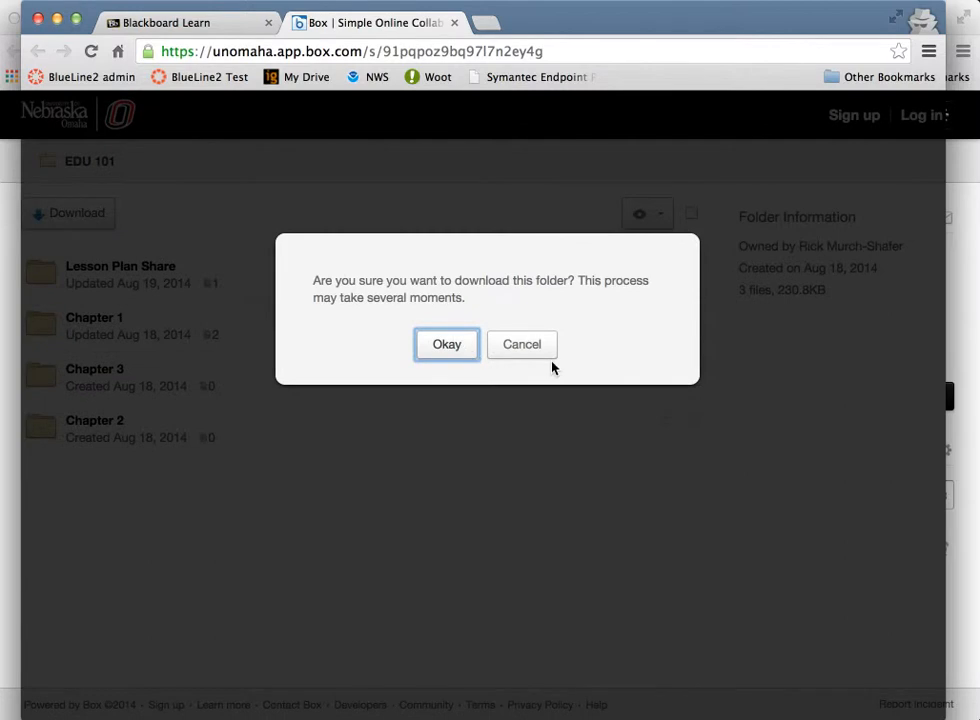
{"action": "left_click", "coordinate": [526, 353]}
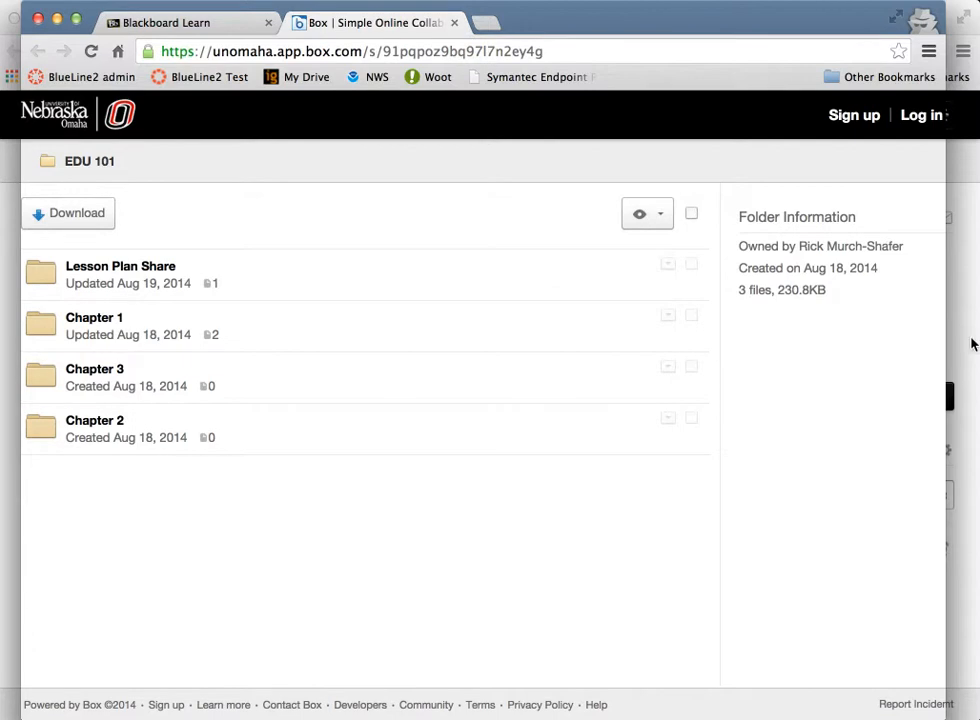
Switch to Finder and add Syllabus.docx to the synced EDU 101 folder.
{"action": "key", "text": "super+Tab"}
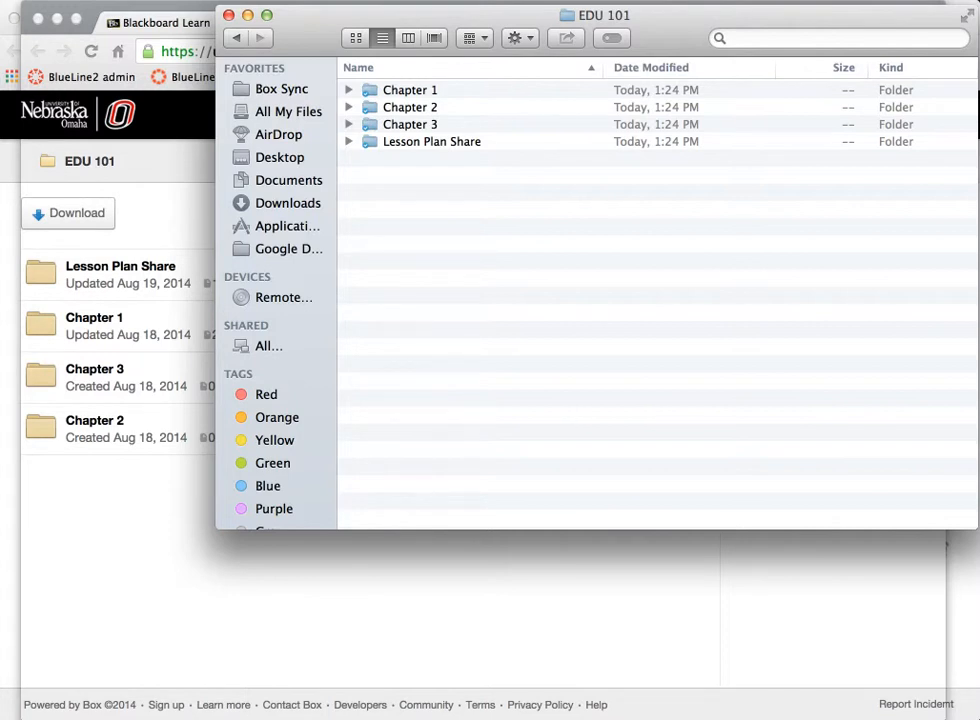
{"action": "left_click_drag", "start_coordinate": [975, 390], "coordinate": [435, 250]}
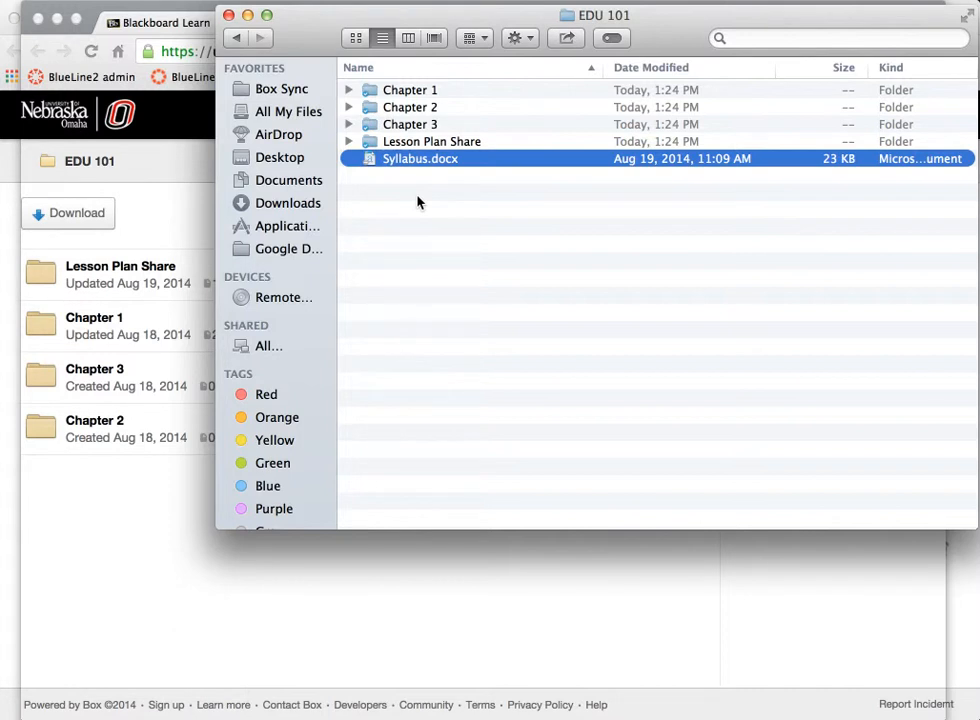
{"action": "left_click", "coordinate": [587, 252]}
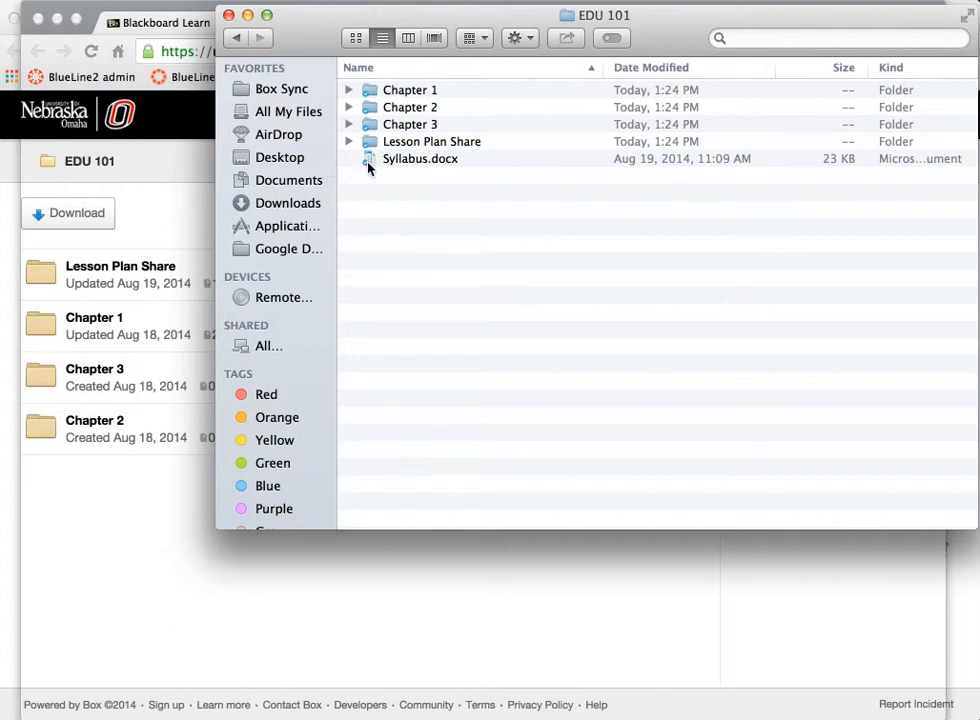
Return to the incognito Blackboard window, reopen Course Materials Link to check the shared folder for Syllabus.docx, and close the Box page.
{"action": "left_click", "coordinate": [161, 184]}
{"action": "left_click", "coordinate": [455, 24]}
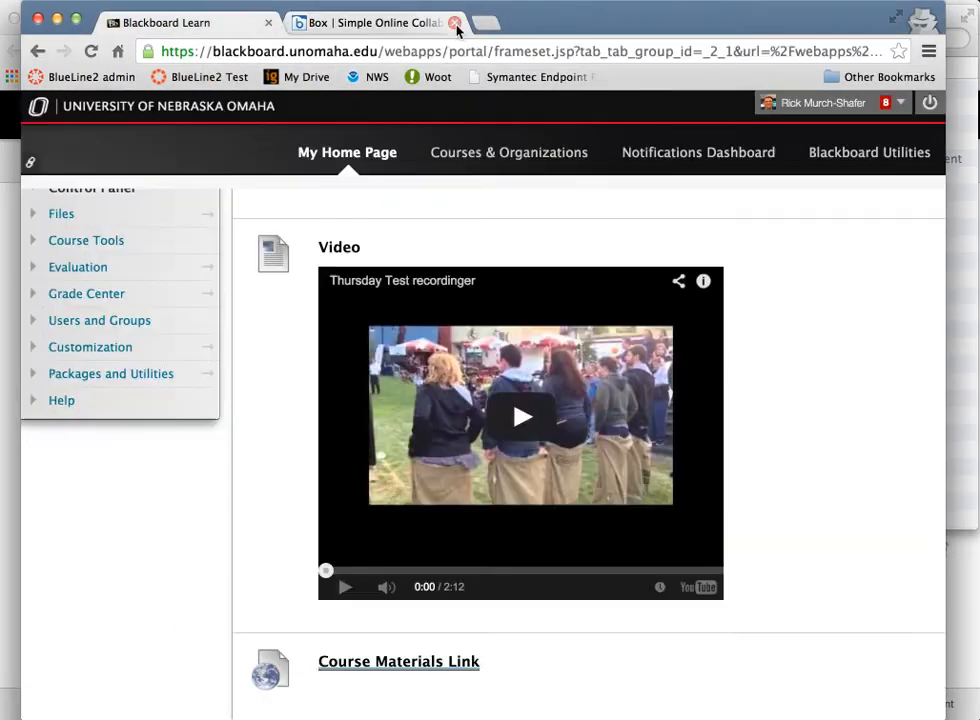
{"action": "left_click", "coordinate": [427, 665]}
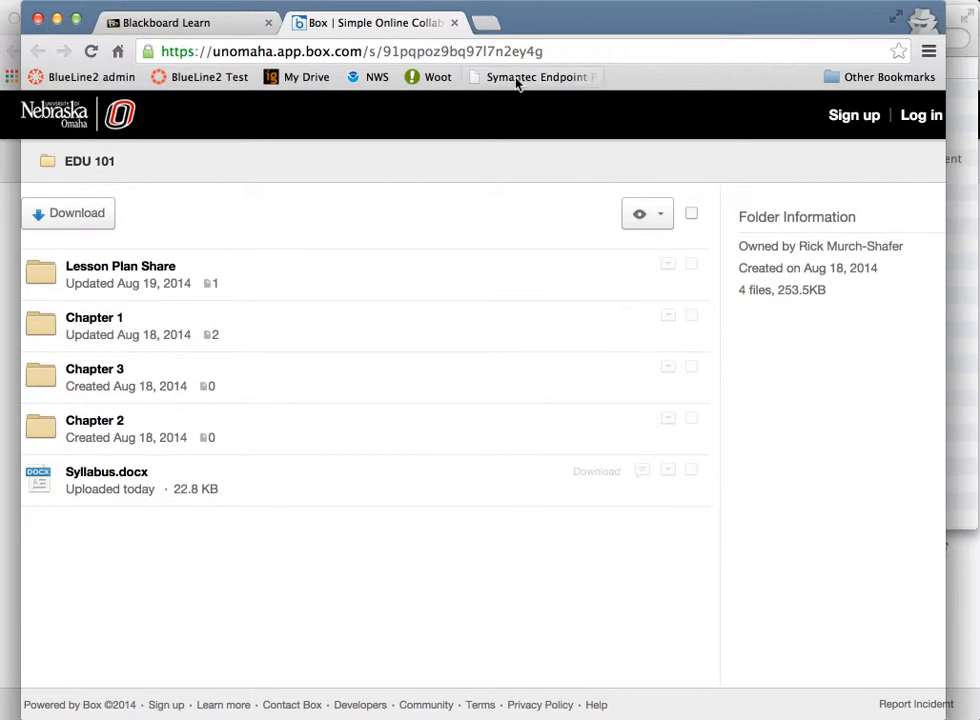
{"action": "left_click", "coordinate": [455, 23]}
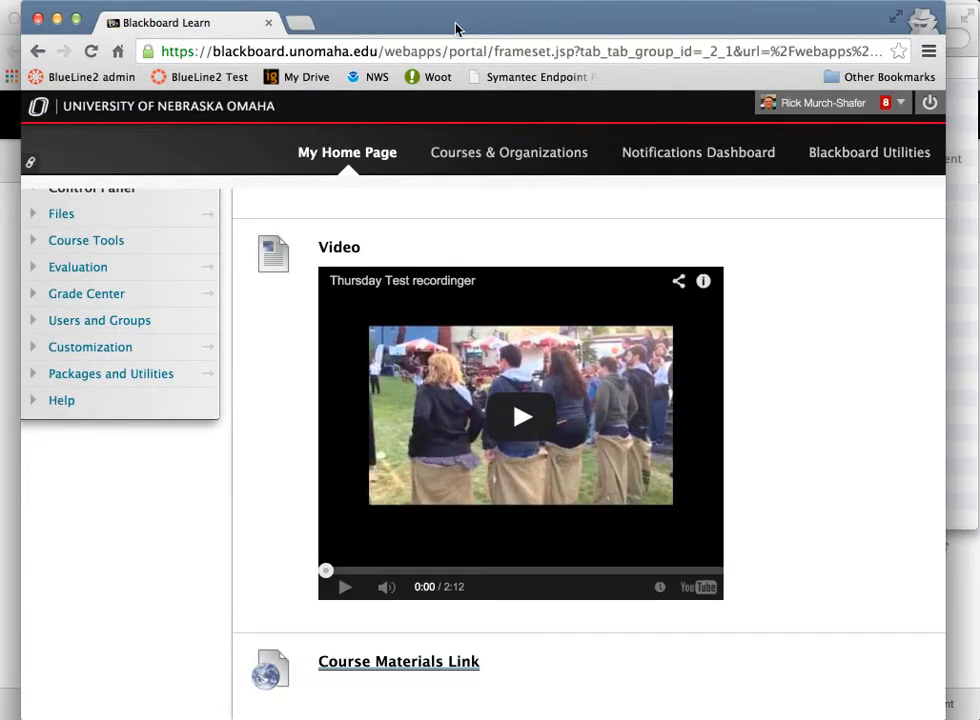
Return to the main browser window's Box folder EDU 101 and open the embed options of its shared link.
{"action": "key", "text": "super+Tab"}
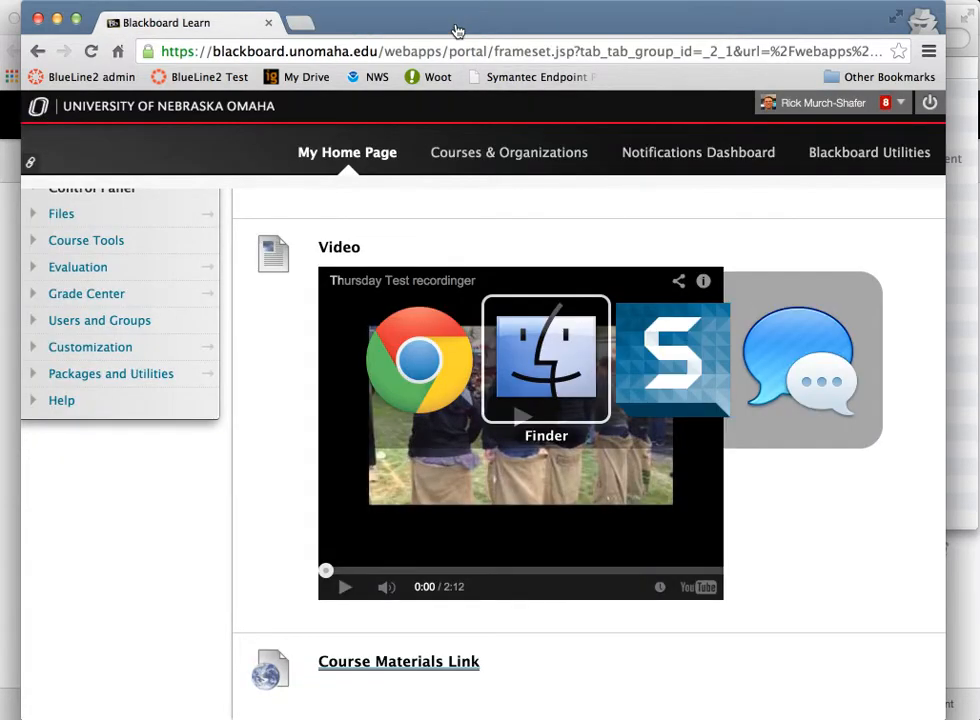
{"action": "key", "text": "super+Tab"}
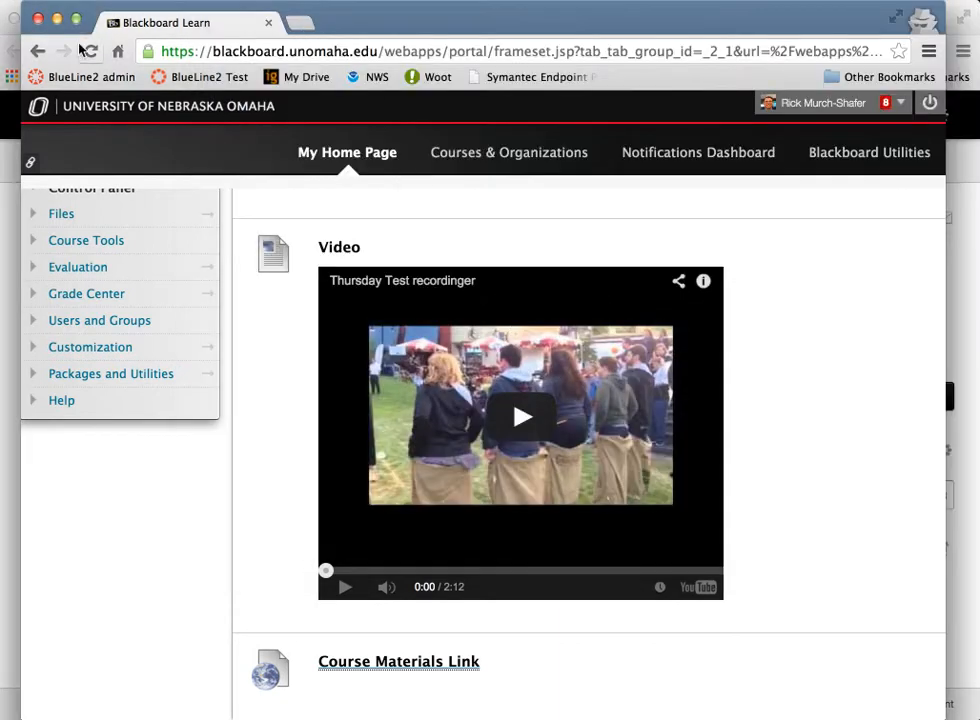
{"action": "left_click", "coordinate": [8, 212]}
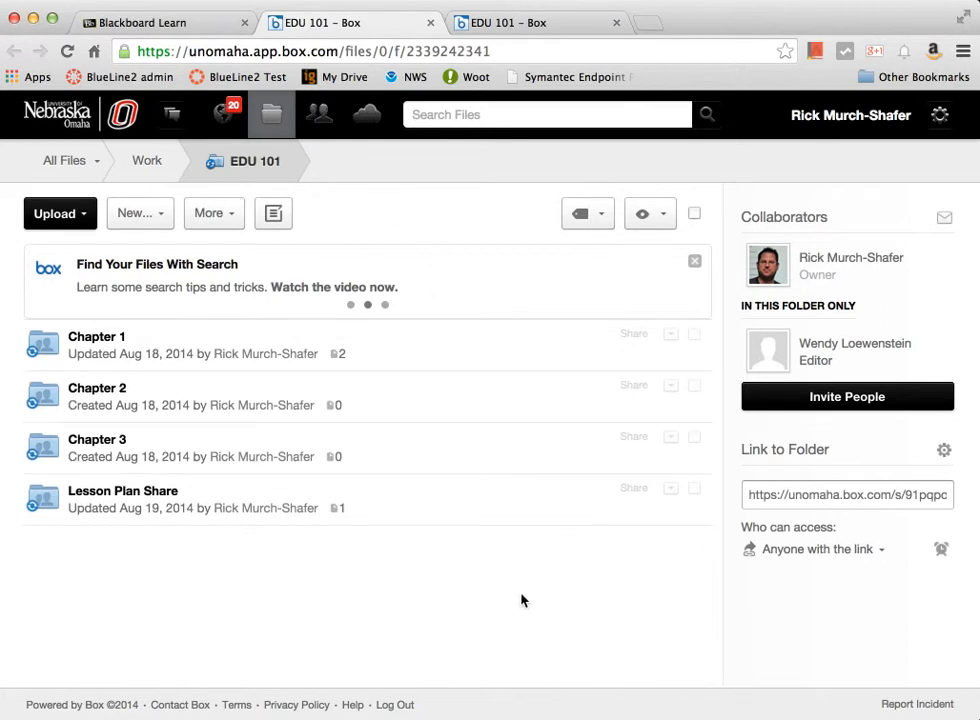
{"action": "left_click", "coordinate": [944, 454]}
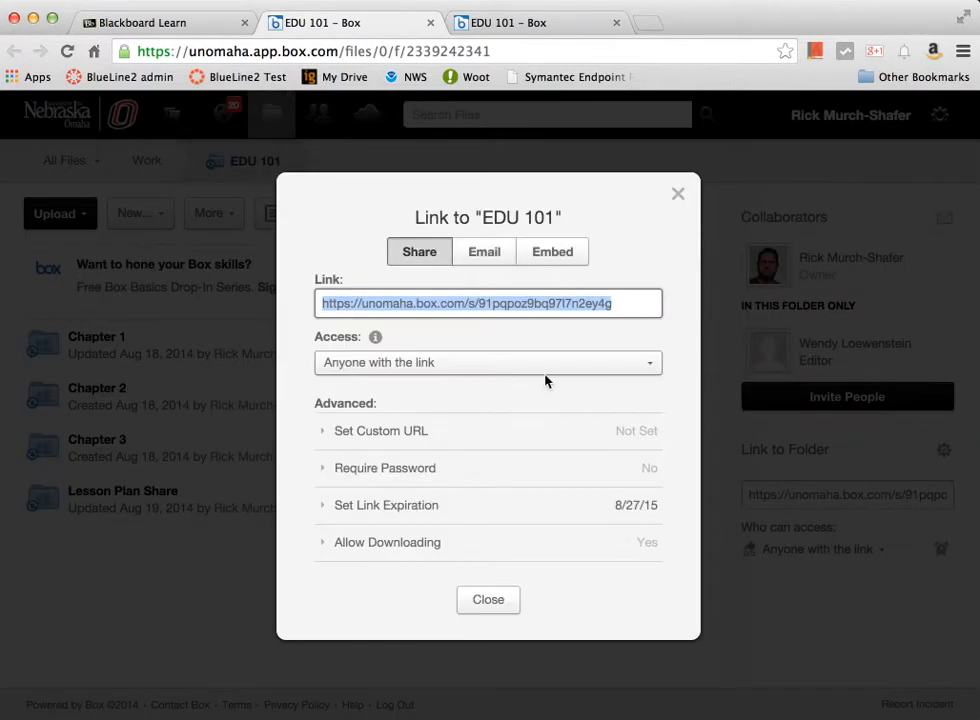
{"action": "left_click", "coordinate": [550, 257]}
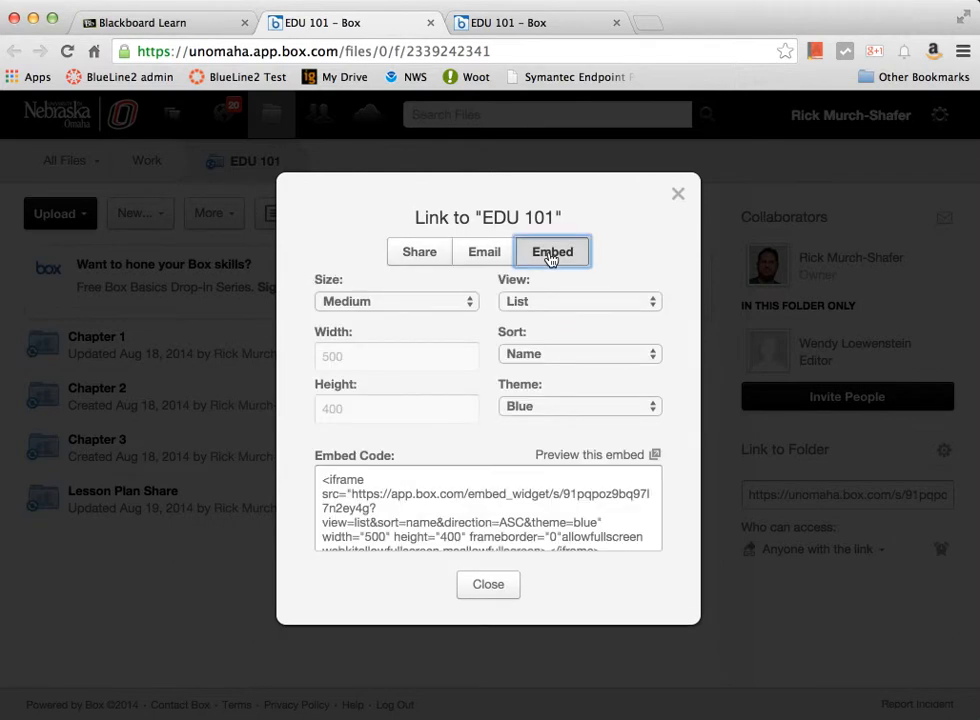
Configure the EDU 101 embed widget with Large size, Icon view, Date sorting and the Blue theme.
{"action": "left_click", "coordinate": [462, 309]}
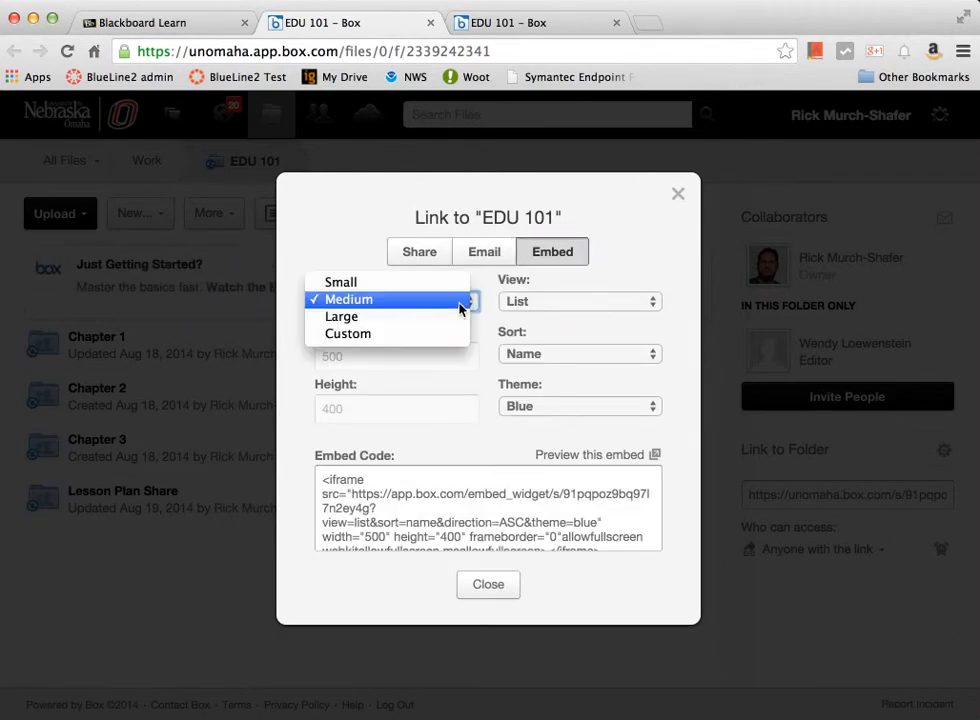
{"action": "left_click", "coordinate": [400, 318]}
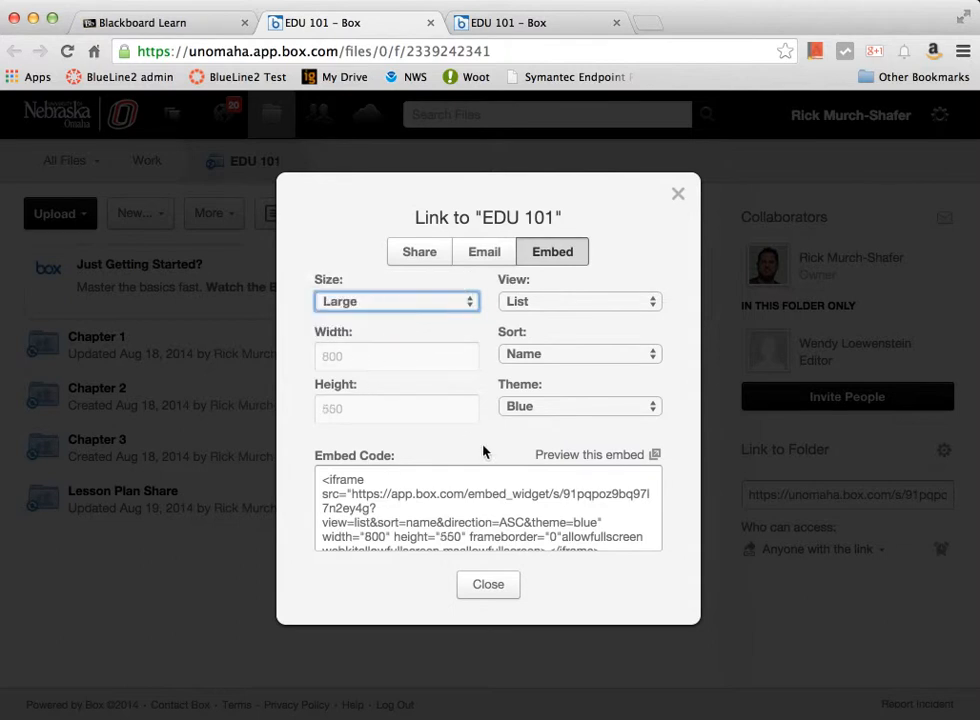
{"action": "left_click", "coordinate": [566, 302]}
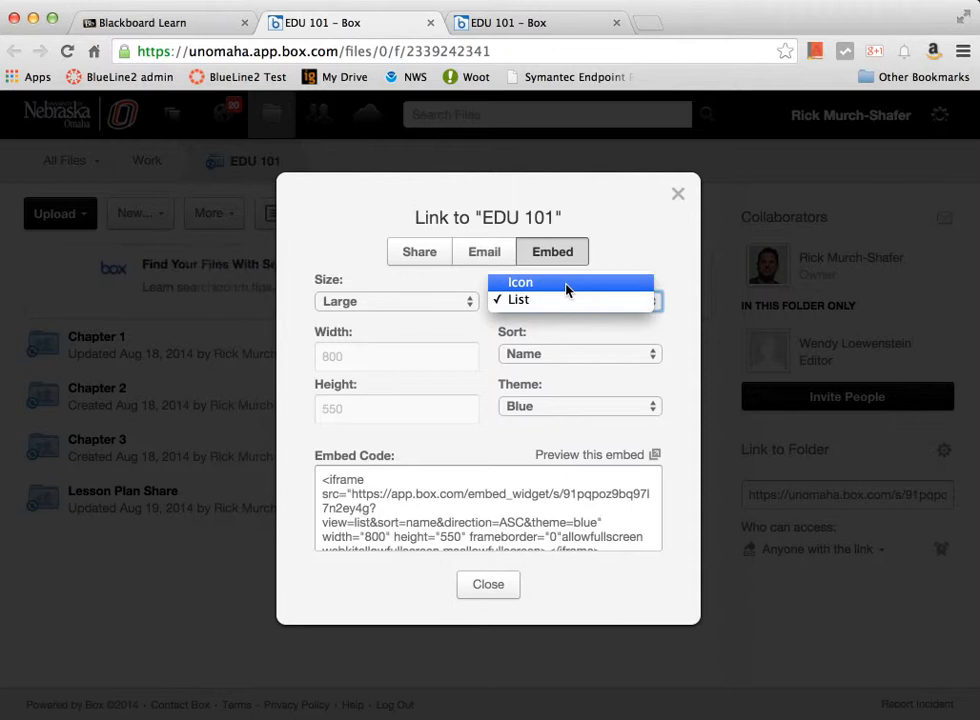
{"action": "left_click", "coordinate": [566, 285]}
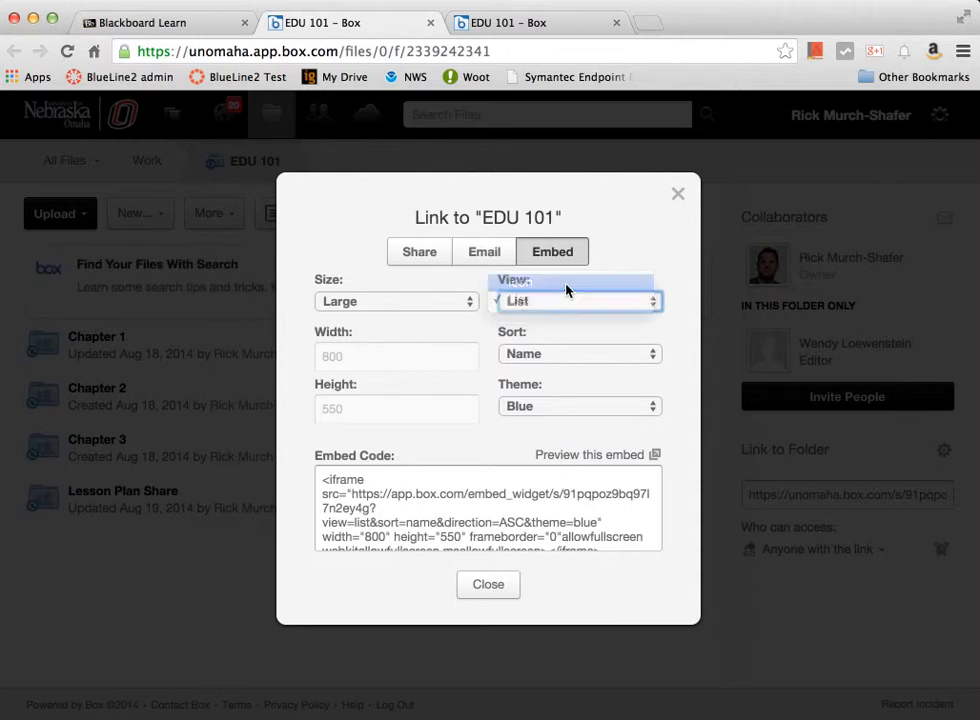
{"action": "left_click", "coordinate": [604, 354]}
{"action": "left_click", "coordinate": [582, 373]}
{"action": "left_click", "coordinate": [560, 407]}
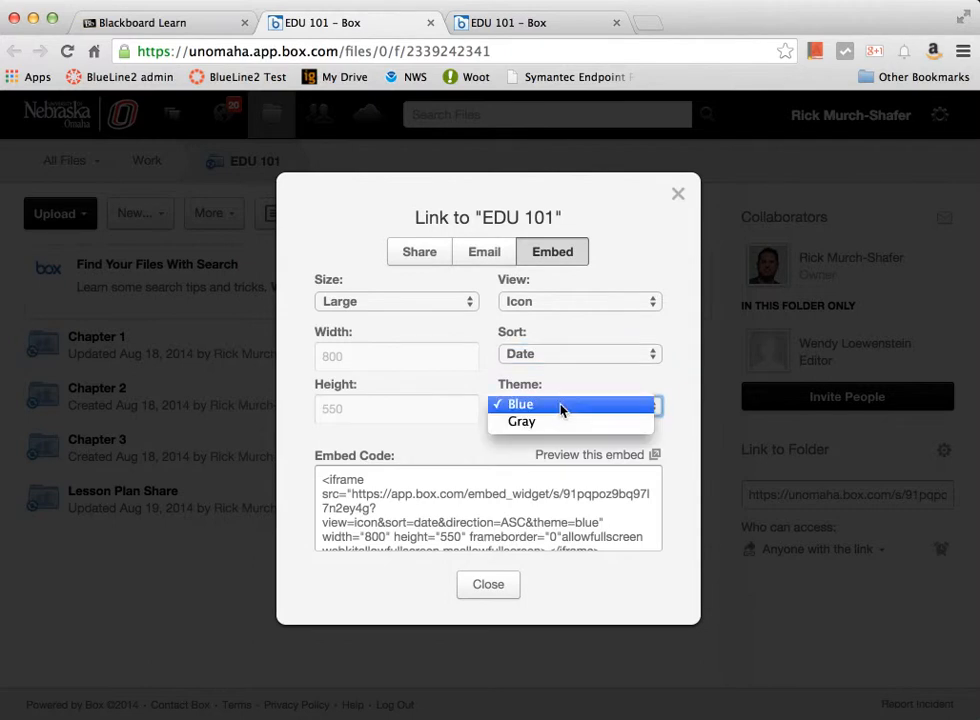
{"action": "left_click", "coordinate": [556, 406]}
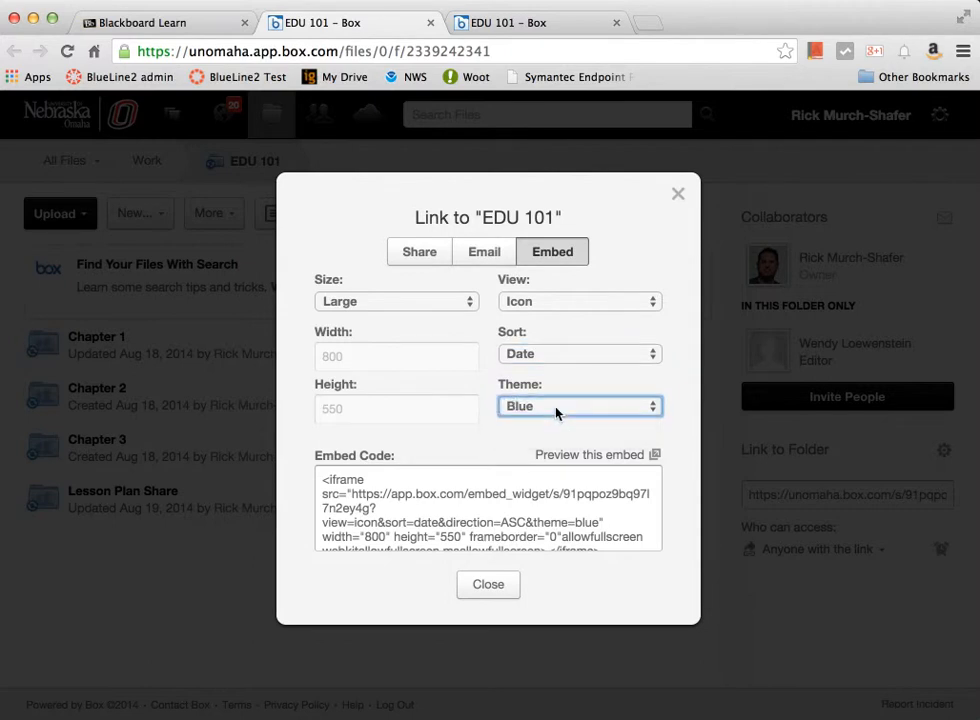
Preview the EDU 101 embed widget, close the preview, and copy the complete embed code.
{"action": "left_click", "coordinate": [594, 457]}
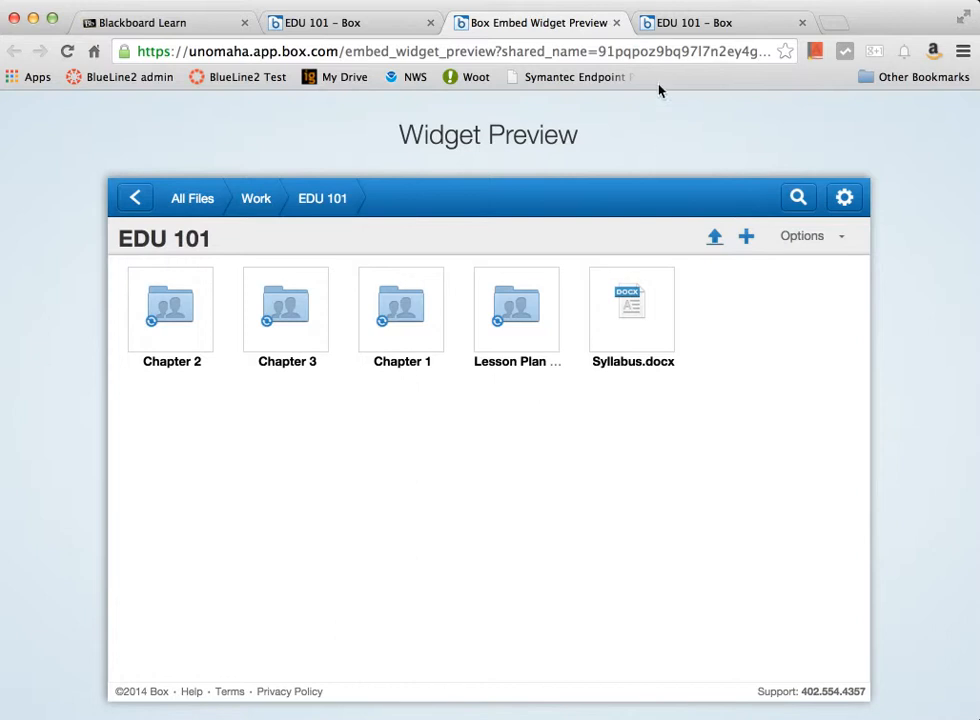
{"action": "left_click", "coordinate": [616, 22]}
{"action": "left_click", "coordinate": [324, 488]}
{"action": "left_click_drag", "start_coordinate": [320, 487], "coordinate": [643, 562]}
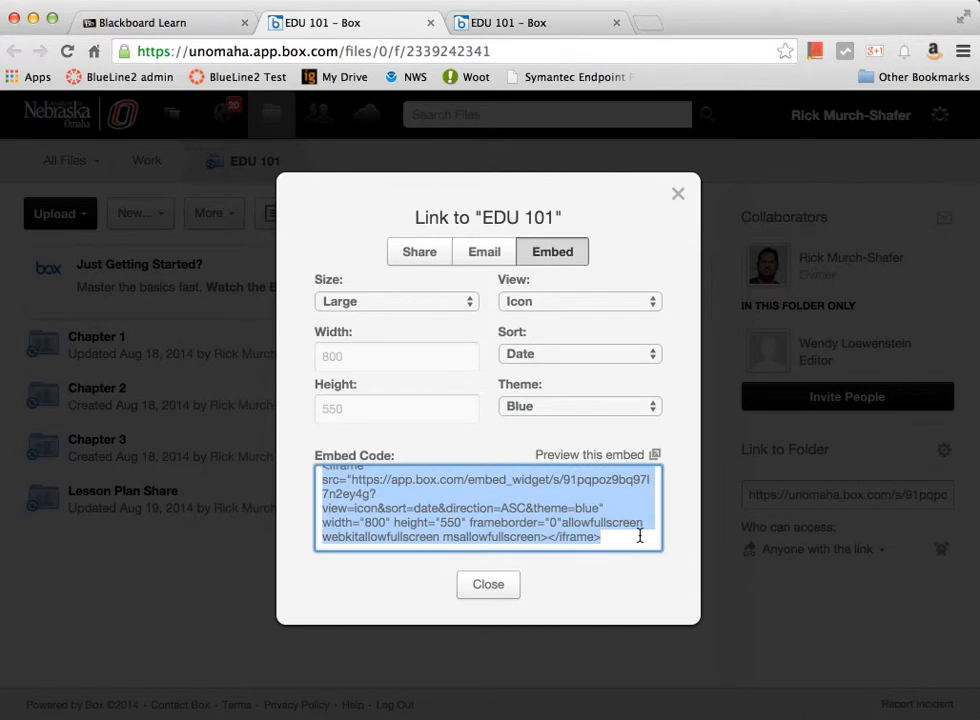
Return to the Blackboard course's Course Materials page and turn Edit Mode on.
{"action": "left_click", "coordinate": [155, 23]}
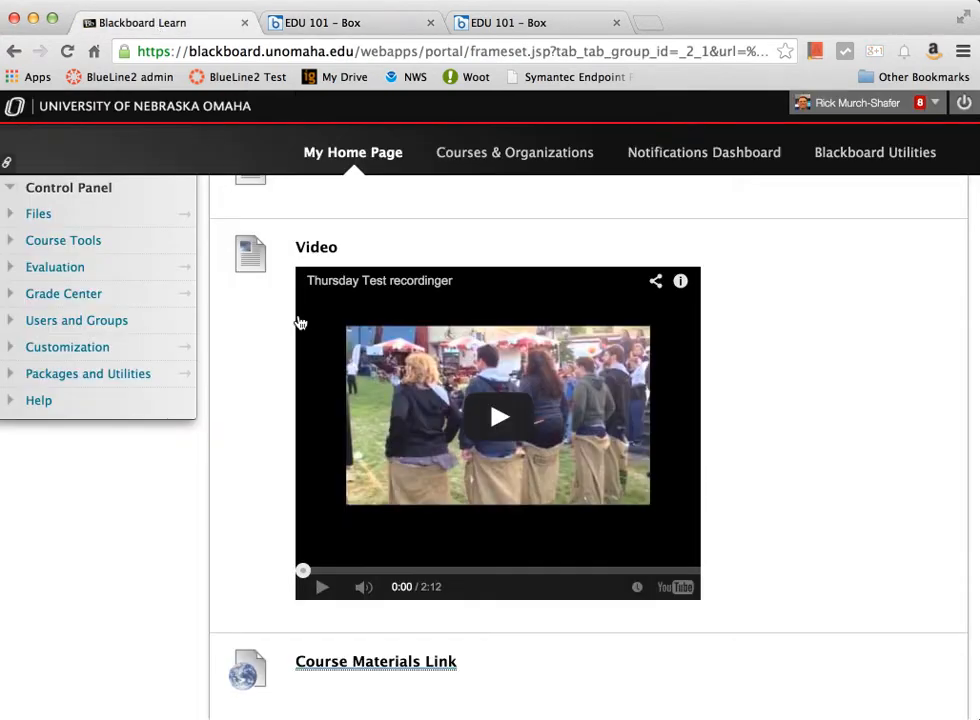
{"action": "scroll", "coordinate": [948, 262], "scroll_direction": "up", "scroll_amount": 5}
{"action": "left_click", "coordinate": [936, 198]}
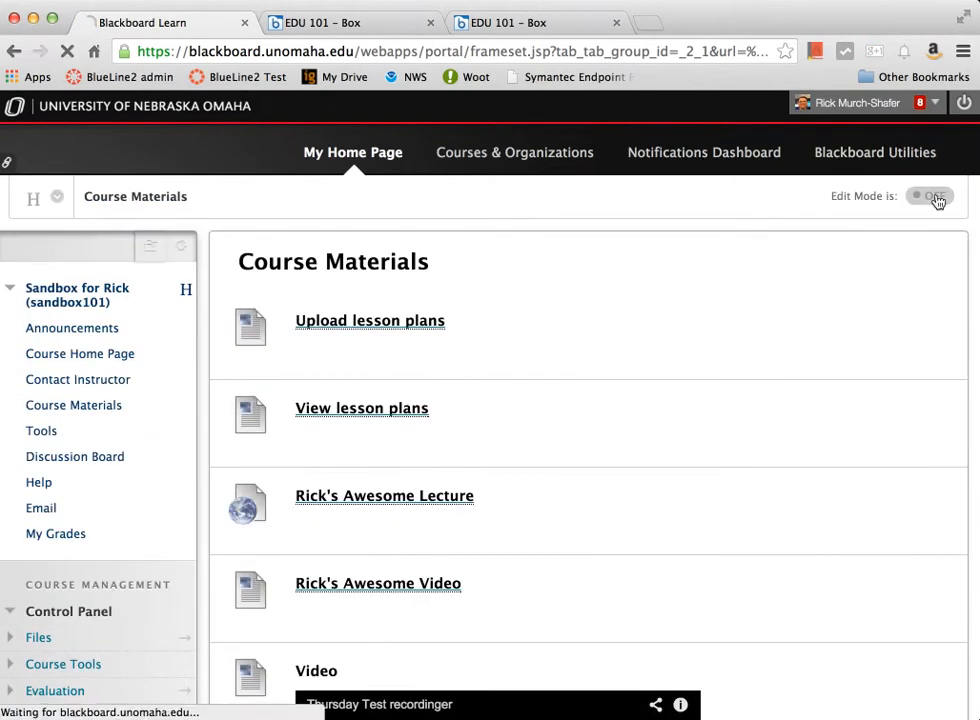
Start a new blank page in Course Materials and title it Course Material Embed.
{"action": "mouse_move", "coordinate": [290, 318]}
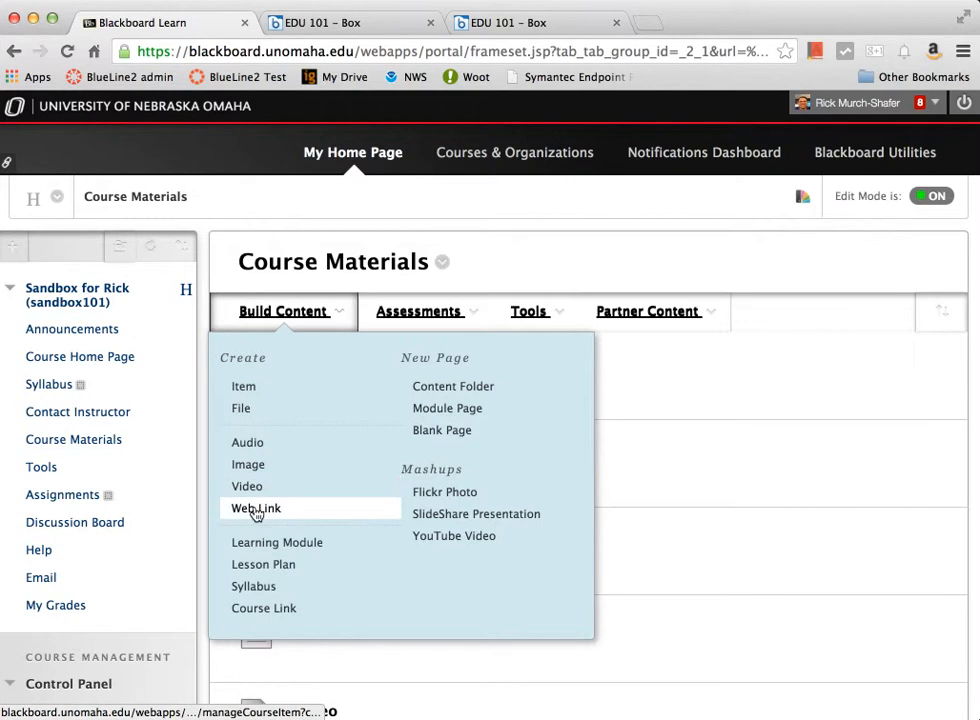
{"action": "left_click", "coordinate": [442, 432]}
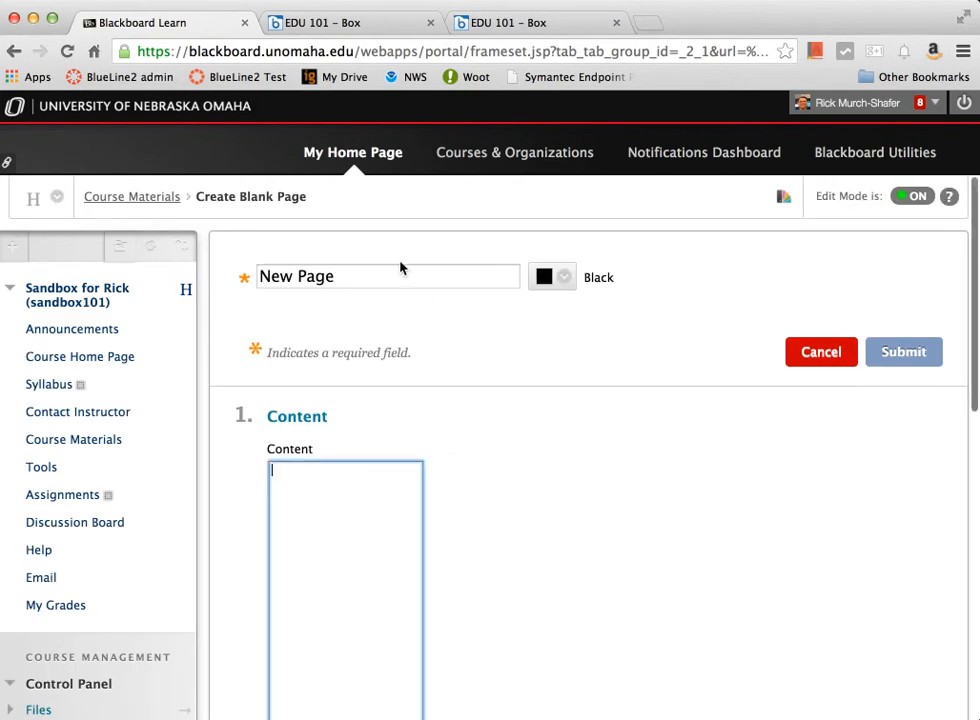
{"action": "triple_click", "coordinate": [400, 274]}
{"action": "type", "text": "Cours"}
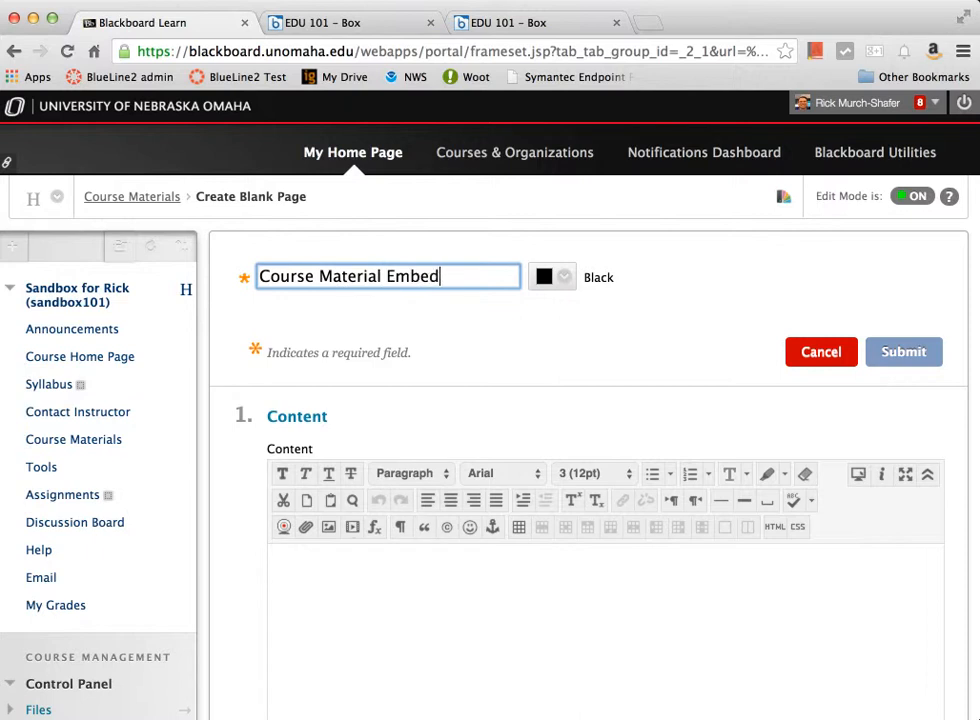
{"action": "type", "text": "e Material Embed"}
Paste the copied Box embed code into the page content's HTML code view, update the content and submit the page.
{"action": "scroll", "coordinate": [549, 608], "scroll_direction": "down", "scroll_amount": 3}
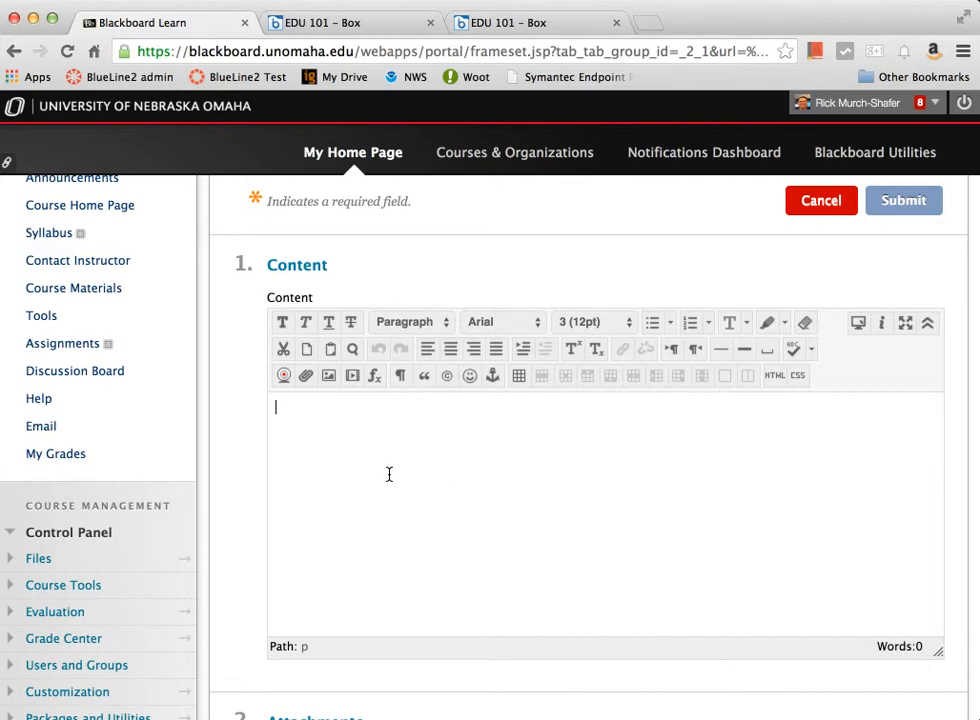
{"action": "left_click", "coordinate": [775, 379]}
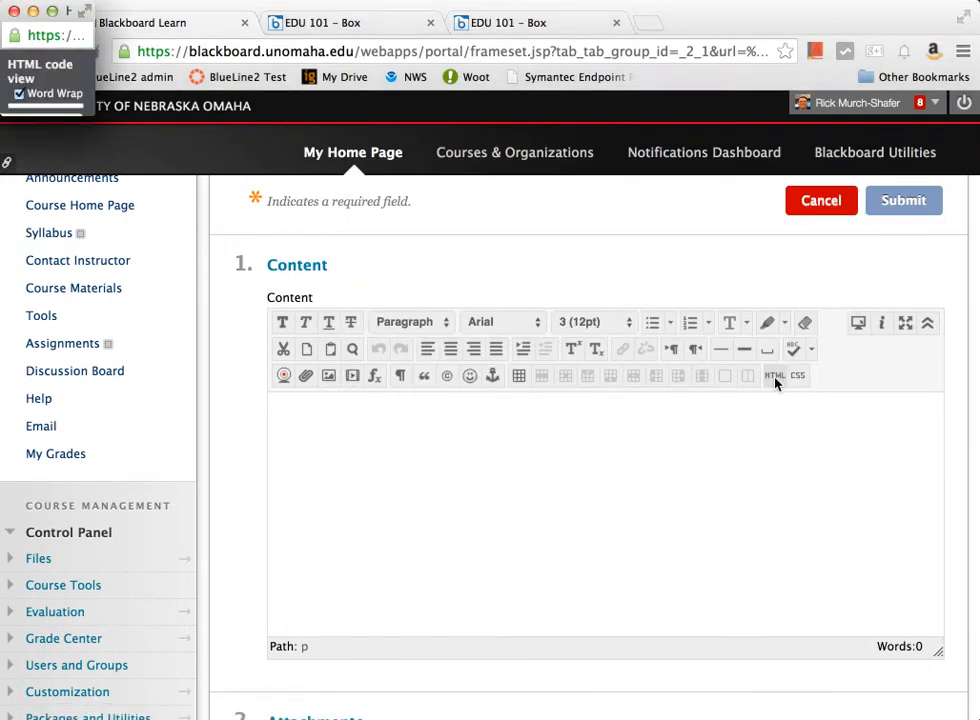
{"action": "left_click_drag", "start_coordinate": [90, 115], "coordinate": [560, 481]}
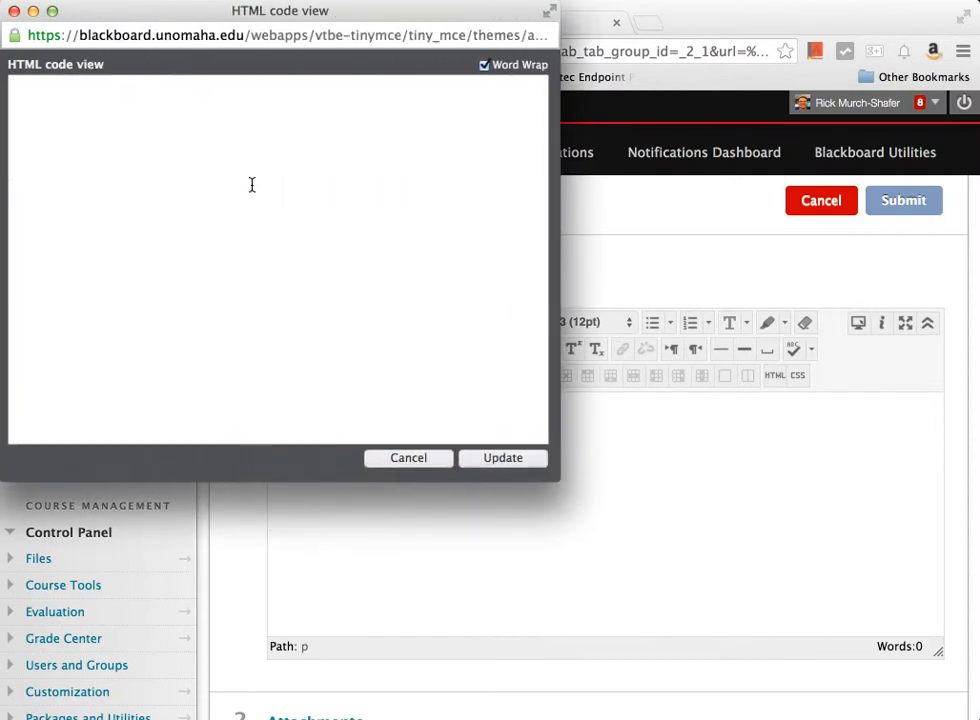
{"action": "type", "text": "<iframe src=\"https://app.box.com/embed_widget/s/91pqpoz9bq9717n2ey4g?view=icon&sort=date&direction=ASC&theme=blue\" width=\"800\" height=\"550\" frameborder=\"0\"allowfullscreen webkitallowfullscreen msallowfullscreen></iframe>"}
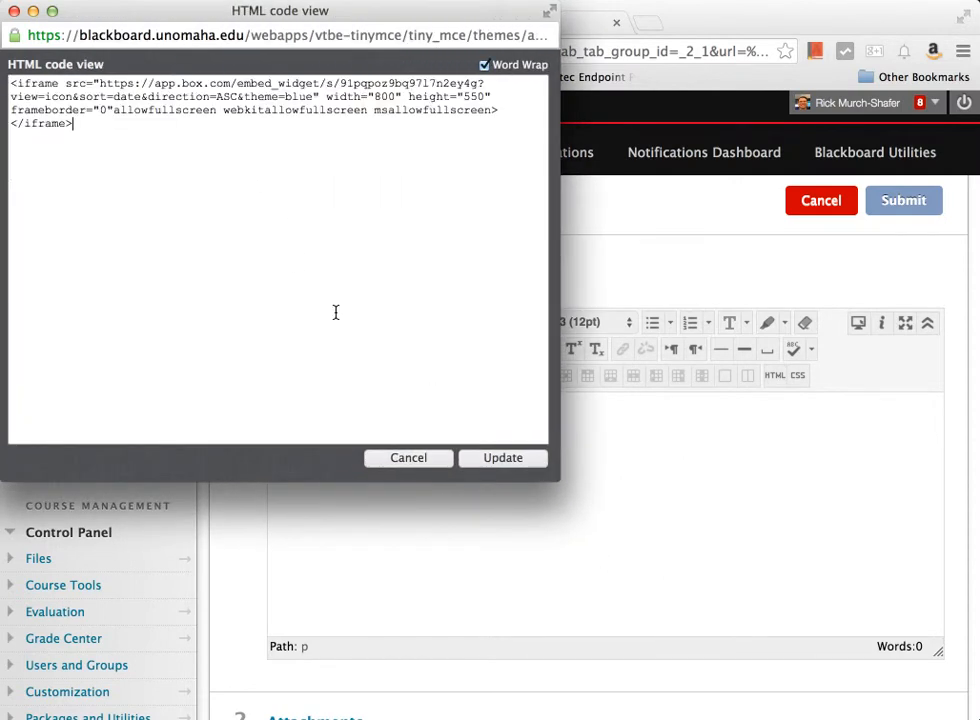
{"action": "left_click", "coordinate": [514, 462]}
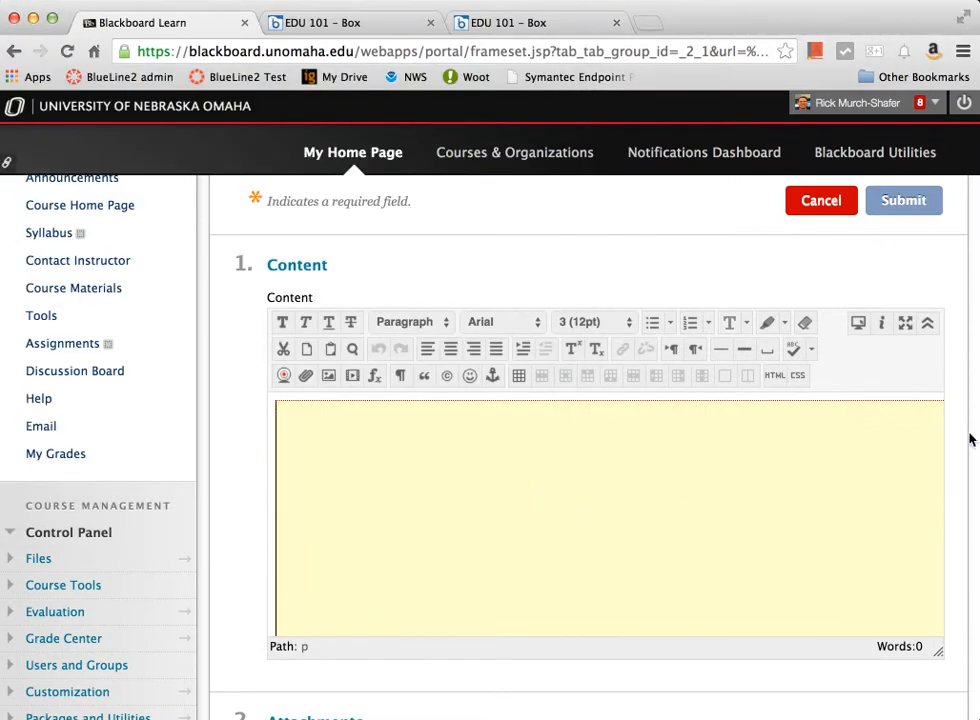
{"action": "left_click", "coordinate": [905, 206]}
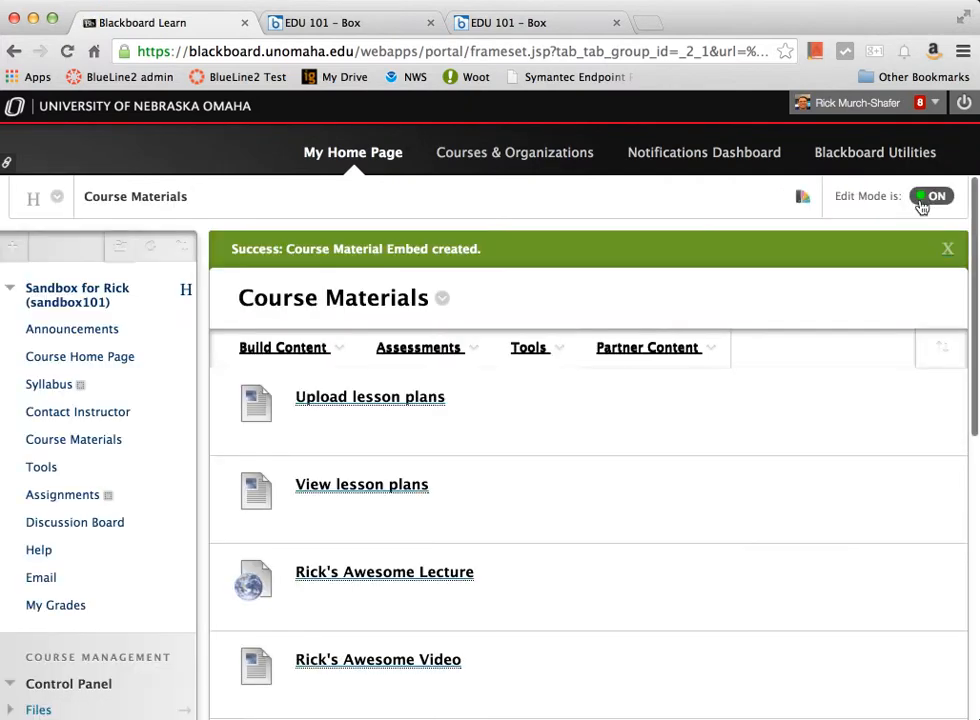
Turn Edit Mode off for the course and open the Course Material Embed page to test it.
{"action": "left_click", "coordinate": [933, 198]}
{"action": "scroll", "coordinate": [822, 472], "scroll_direction": "down", "scroll_amount": 5}
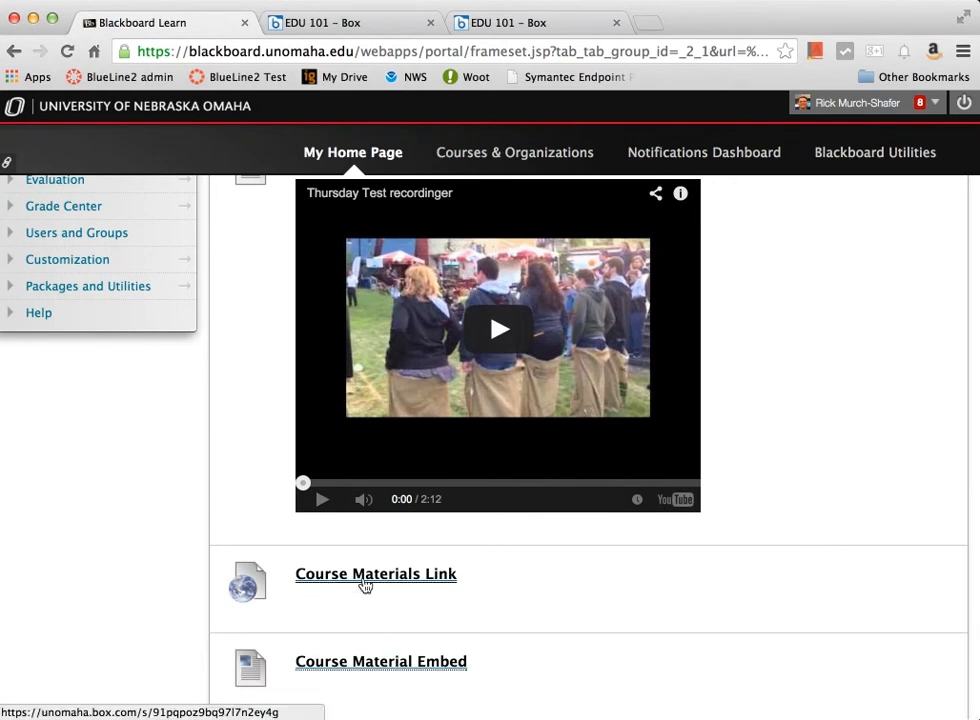
{"action": "left_click", "coordinate": [355, 665]}
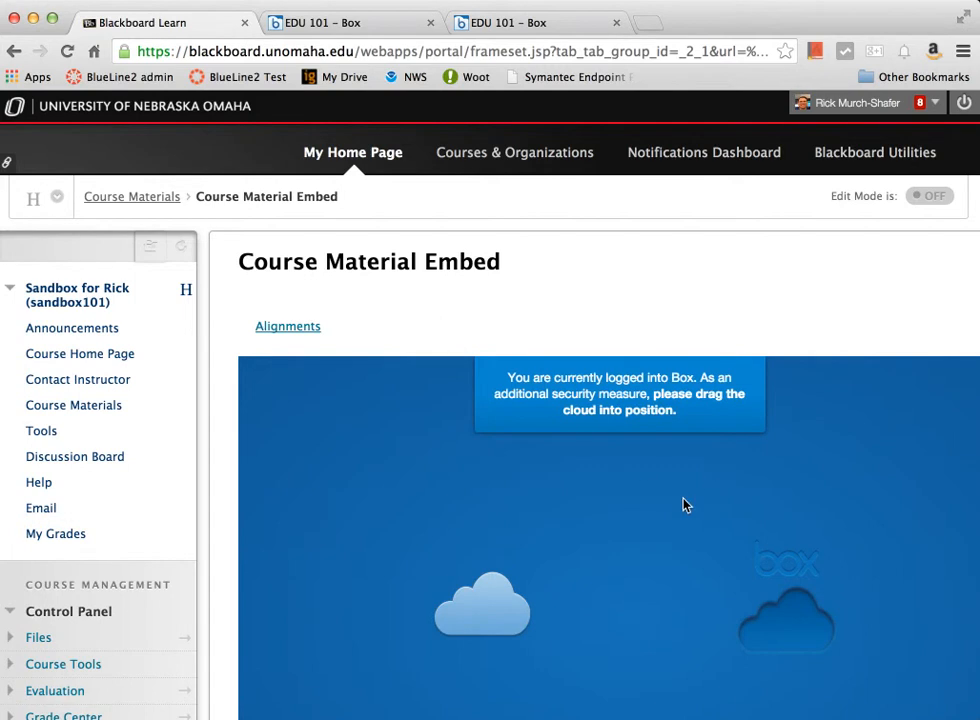
In the incognito Blackboard window, reopen the sandbox course from the home page and view Course Material Embed in Course Materials.
{"action": "left_click", "coordinate": [415, 0]}
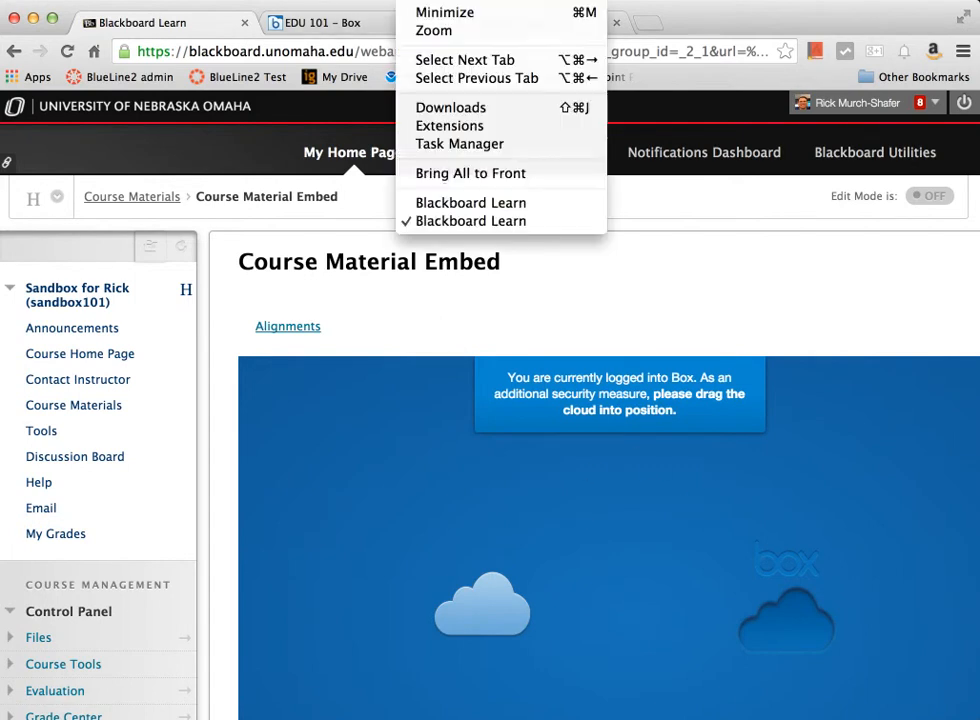
{"action": "left_click", "coordinate": [448, 203]}
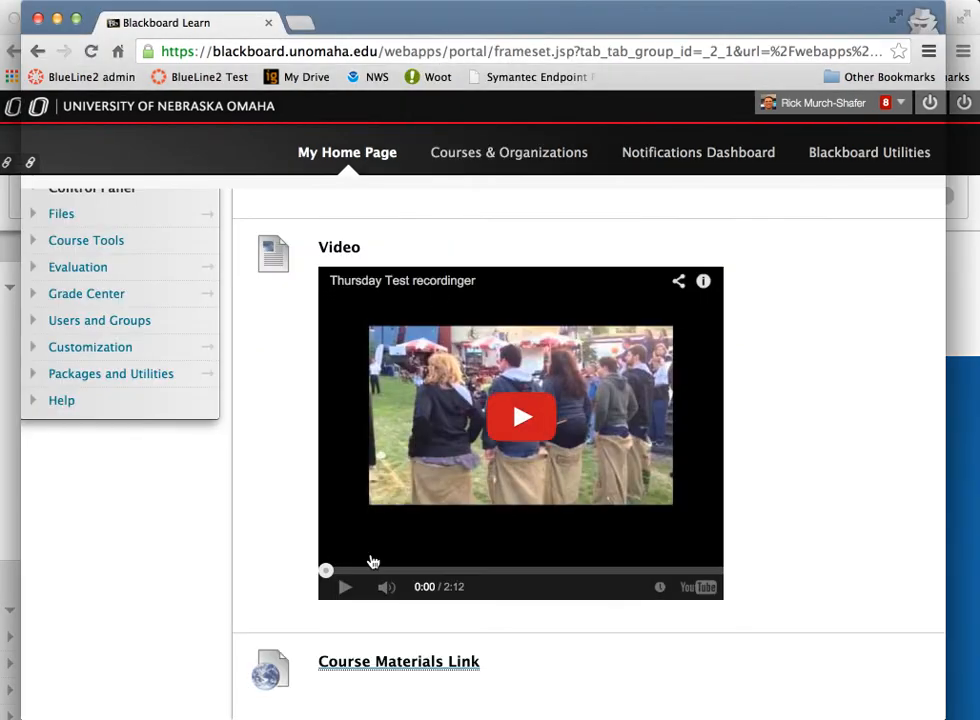
{"action": "left_click", "coordinate": [353, 155]}
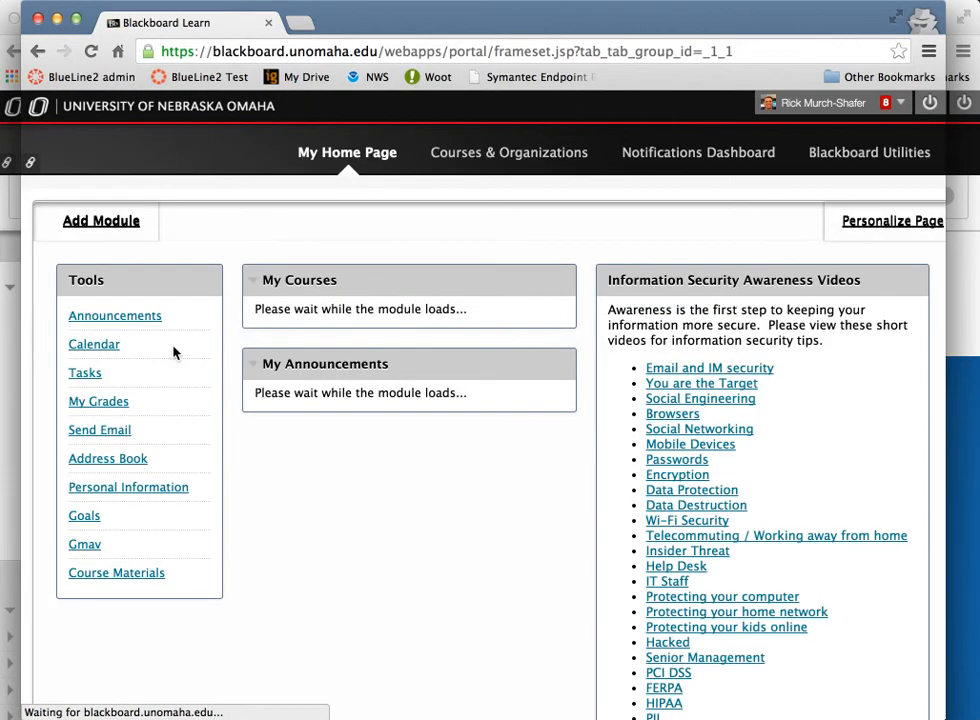
{"action": "left_click", "coordinate": [318, 355]}
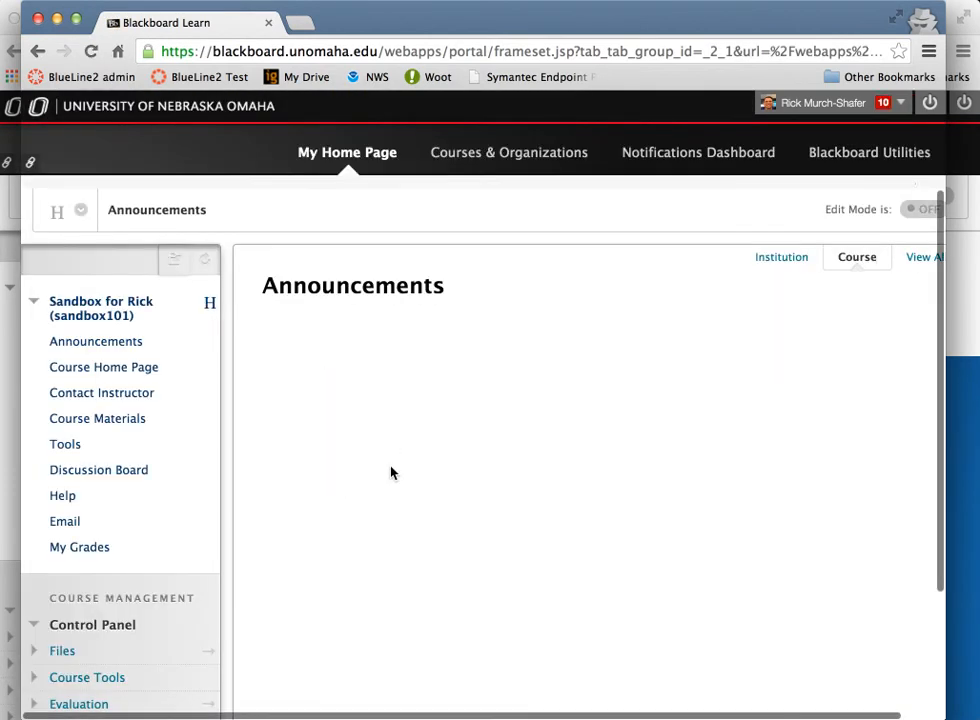
{"action": "left_click", "coordinate": [118, 422]}
{"action": "scroll", "coordinate": [487, 479], "scroll_direction": "down", "scroll_amount": 5}
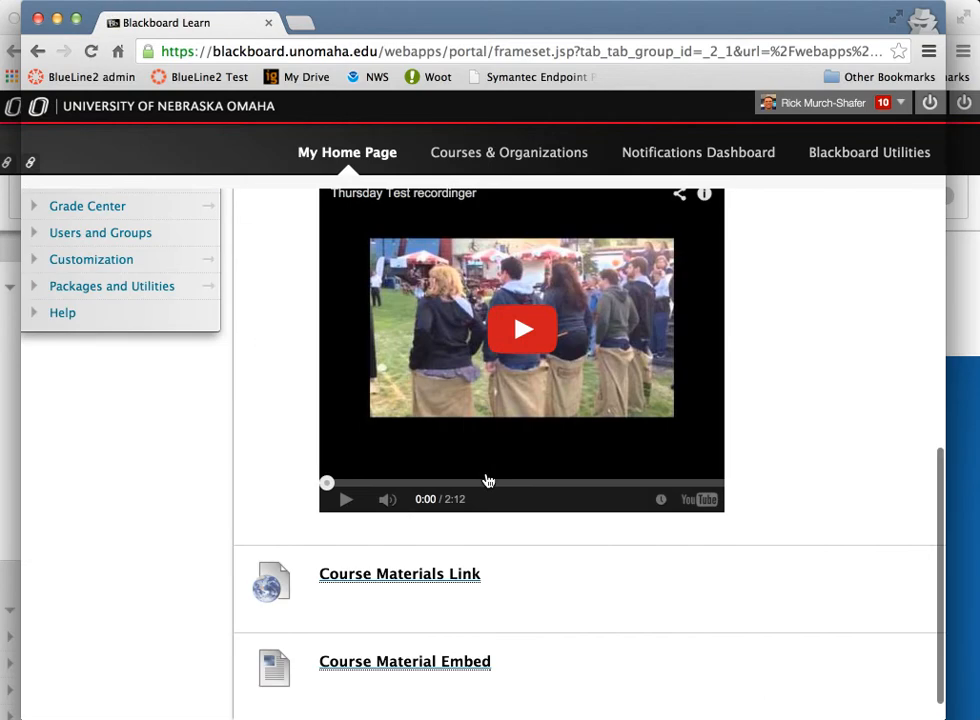
{"action": "left_click", "coordinate": [427, 662]}
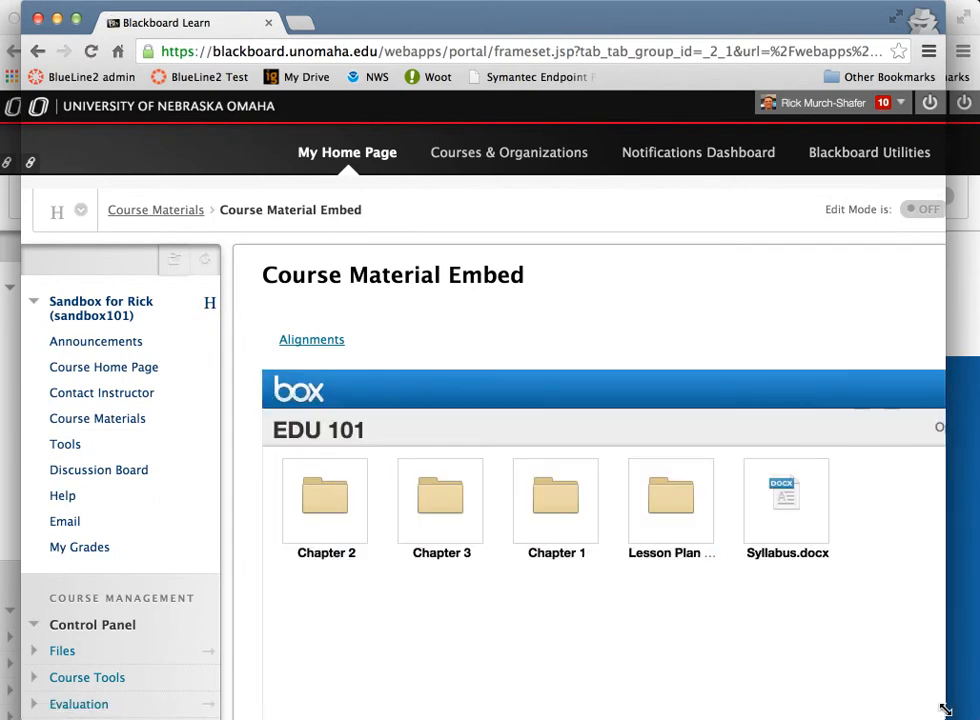
Widen the incognito Blackboard window and reopen the Course Material Embed page from Course Materials.
{"action": "left_click_drag", "start_coordinate": [945, 710], "coordinate": [979, 711]}
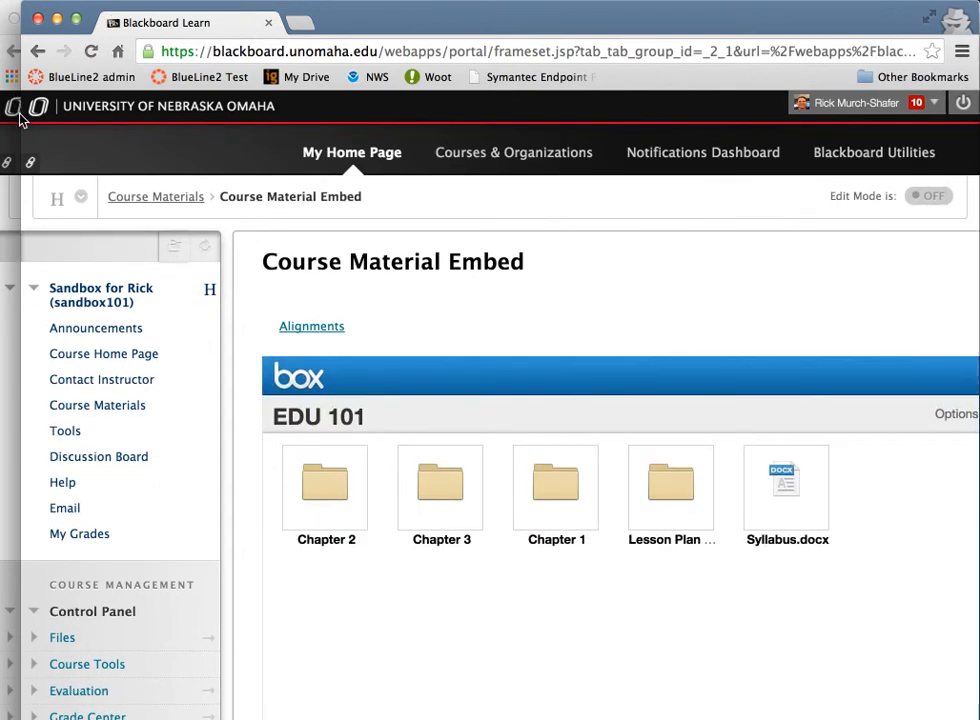
{"action": "left_click", "coordinate": [62, 410]}
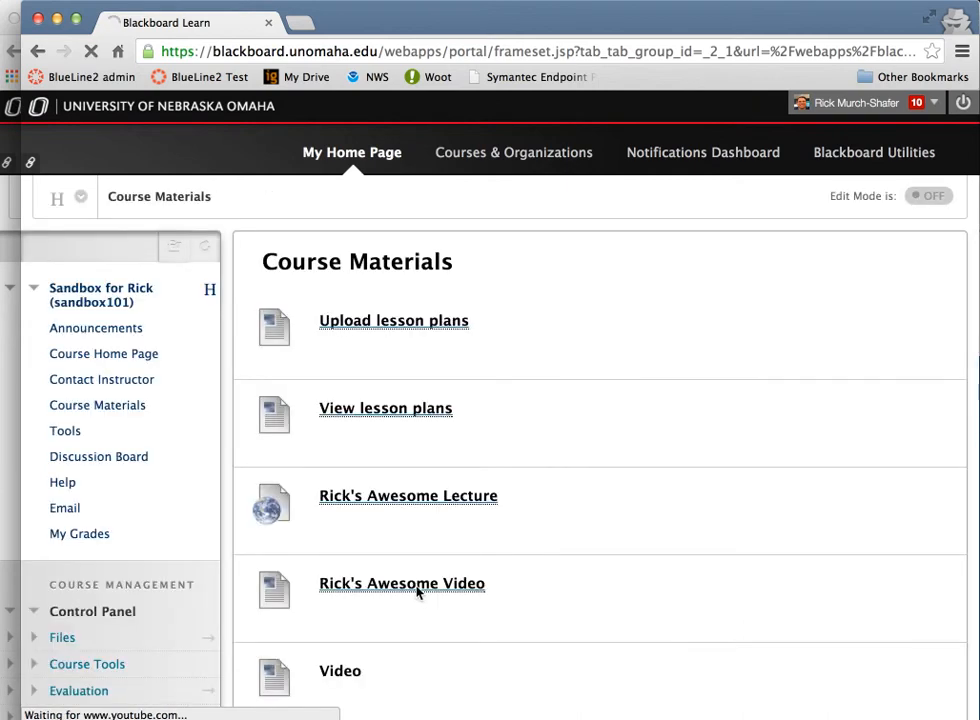
{"action": "scroll", "coordinate": [332, 632], "scroll_direction": "down", "scroll_amount": 5}
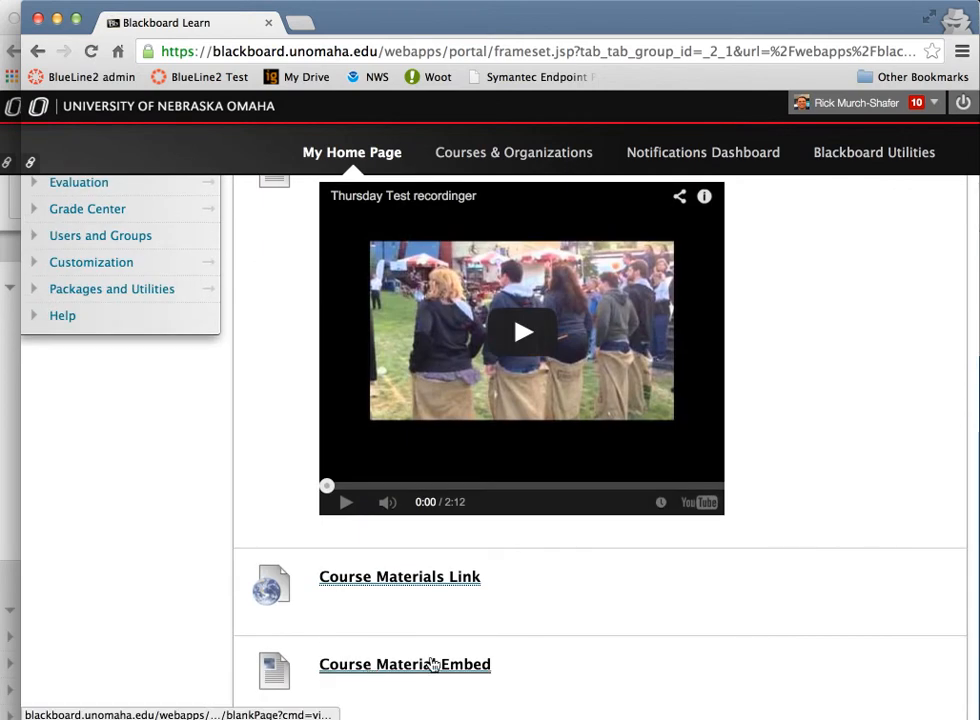
{"action": "left_click", "coordinate": [431, 665]}
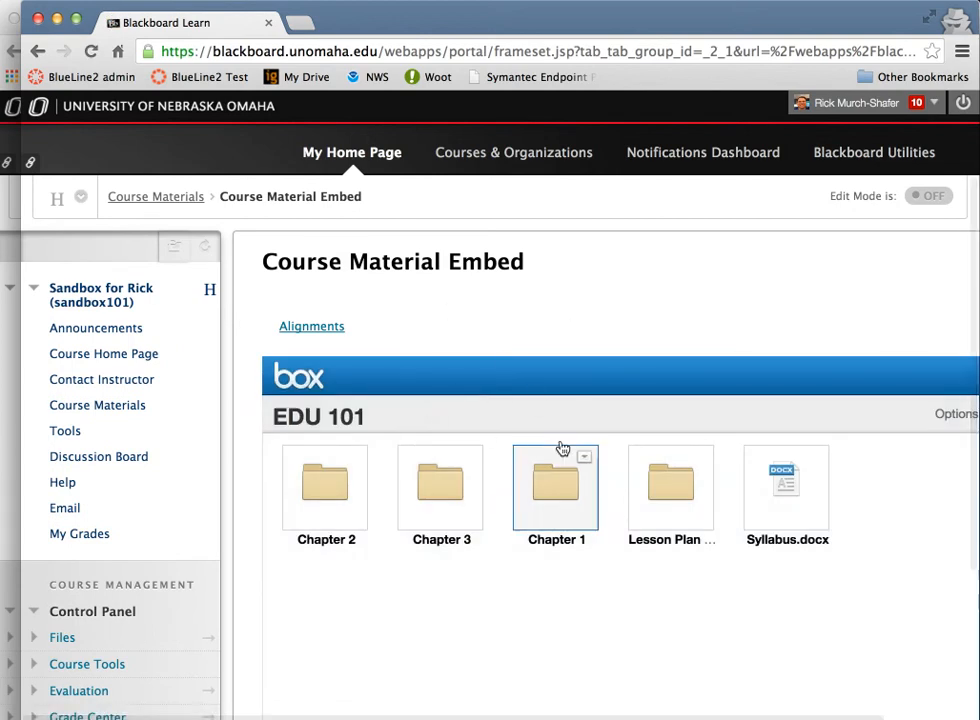
Look over the embedded EDU 101 folder's full width and contents, and view its available options.
{"action": "scroll", "coordinate": [820, 474], "scroll_direction": "right", "scroll_amount": 3}
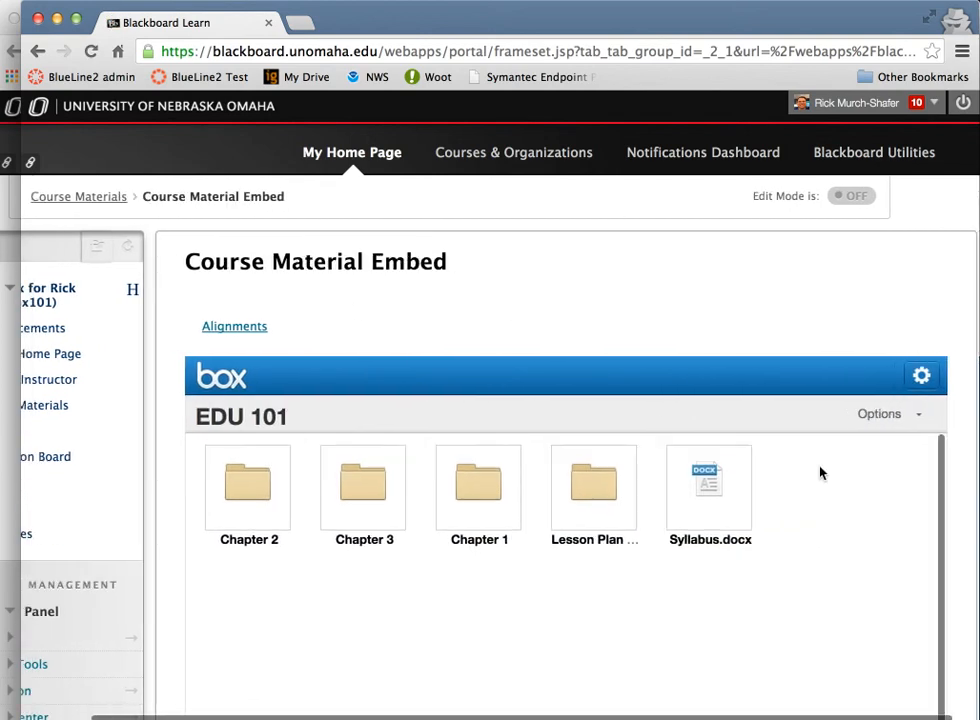
{"action": "scroll", "coordinate": [780, 280], "scroll_direction": "down", "scroll_amount": 2}
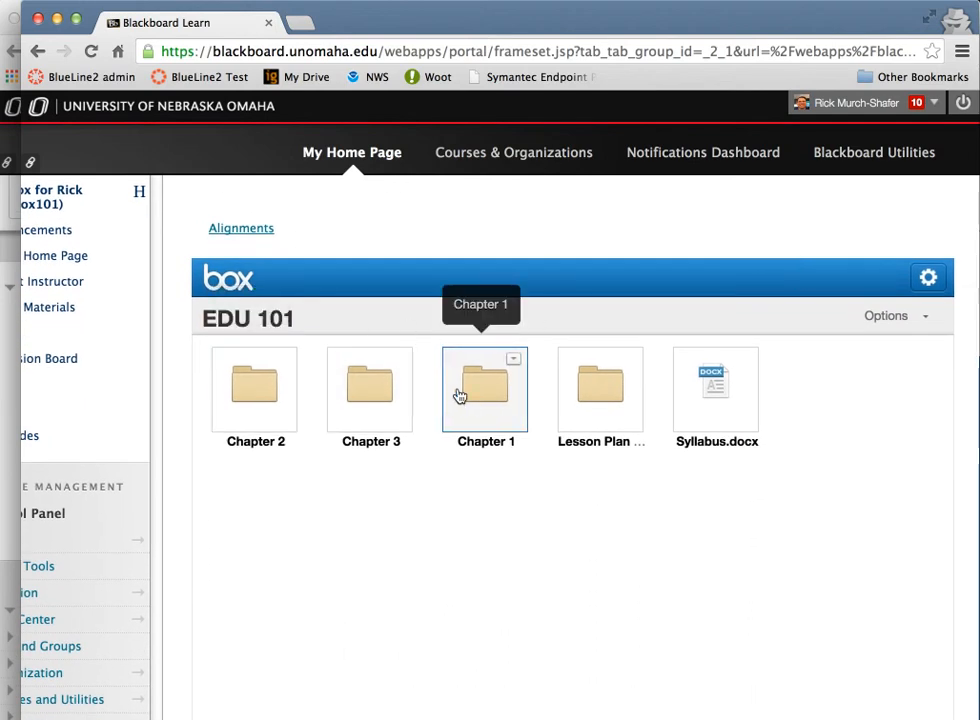
{"action": "scroll", "coordinate": [709, 481], "scroll_direction": "down", "scroll_amount": 3}
{"action": "scroll", "coordinate": [709, 481], "scroll_direction": "up", "scroll_amount": 3}
{"action": "scroll", "coordinate": [709, 481], "scroll_direction": "up", "scroll_amount": 1}
{"action": "scroll", "coordinate": [686, 573], "scroll_direction": "down", "scroll_amount": 3}
{"action": "scroll", "coordinate": [686, 573], "scroll_direction": "up", "scroll_amount": 2}
{"action": "scroll", "coordinate": [686, 573], "scroll_direction": "right", "scroll_amount": 1}
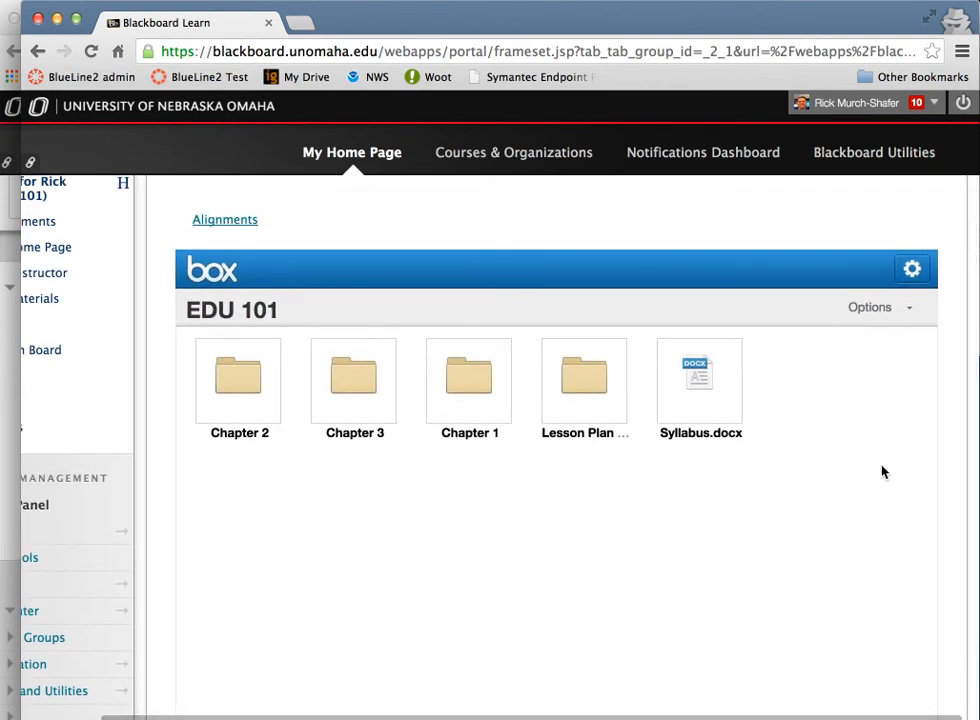
{"action": "left_click", "coordinate": [904, 309]}
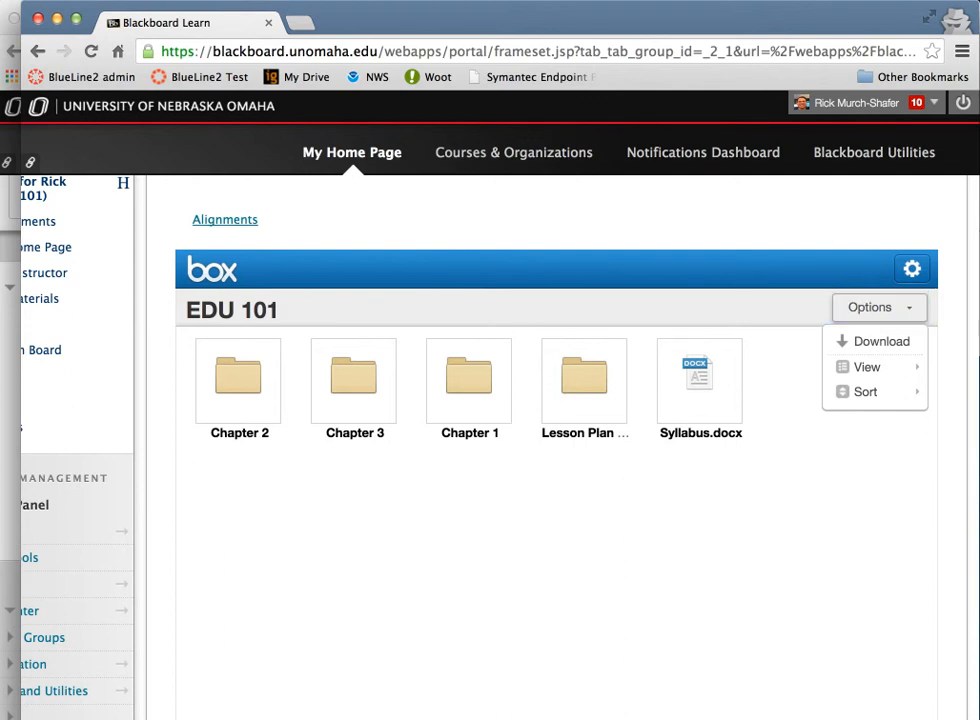
Switch to Finder and create a new folder named New Stuff in the synced EDU 101 folder.
{"action": "key", "text": "super+Tab"}
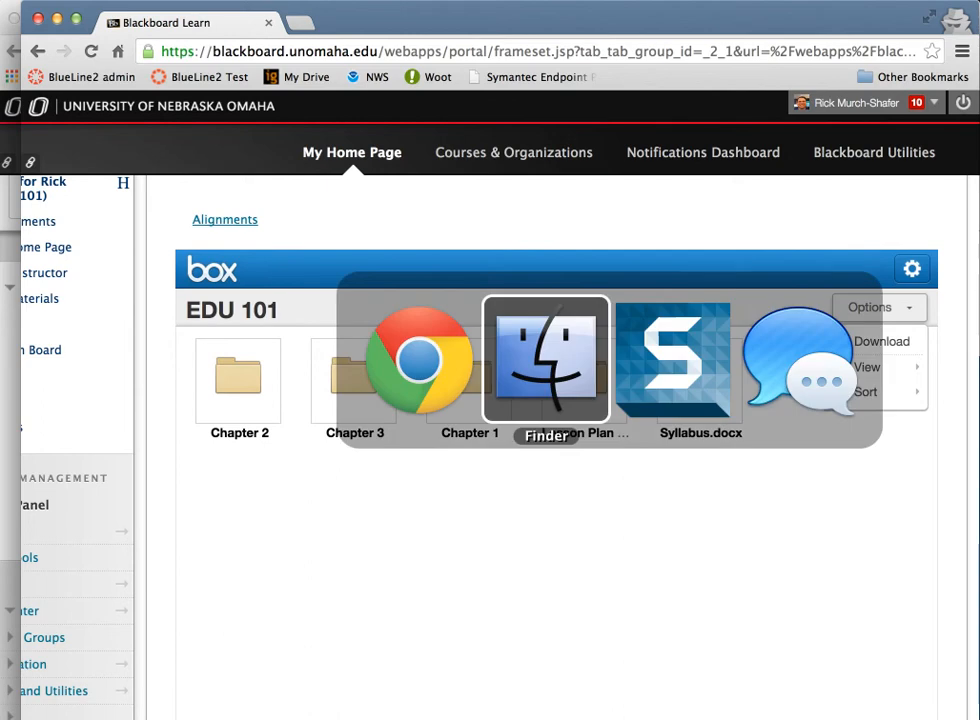
{"action": "right_click", "coordinate": [427, 260]}
{"action": "left_click", "coordinate": [480, 263]}
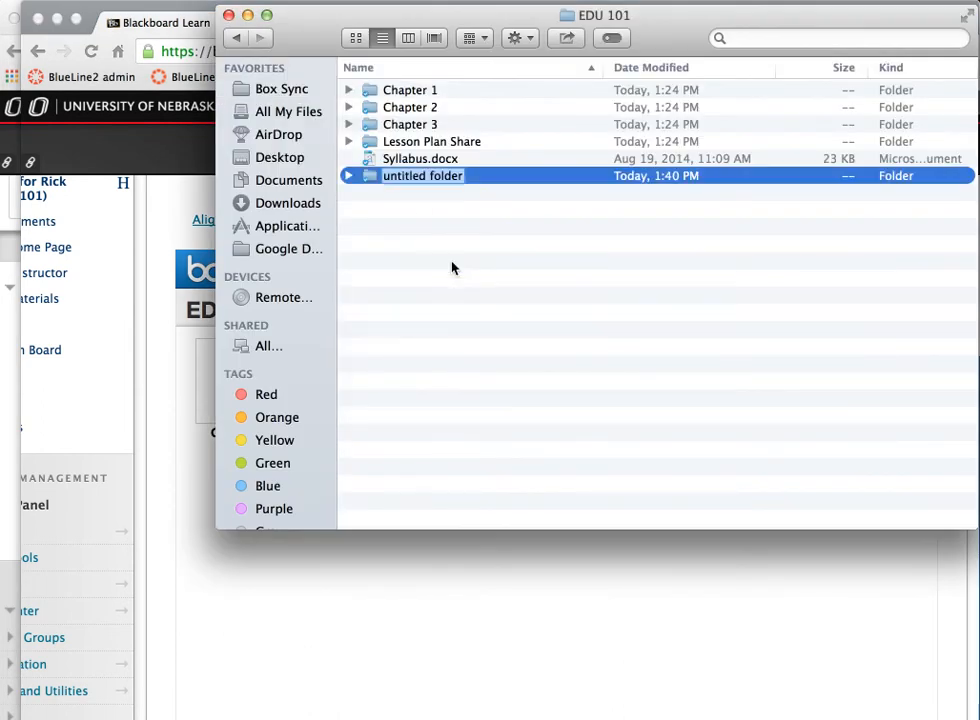
{"action": "type", "text": "New Stuff"}
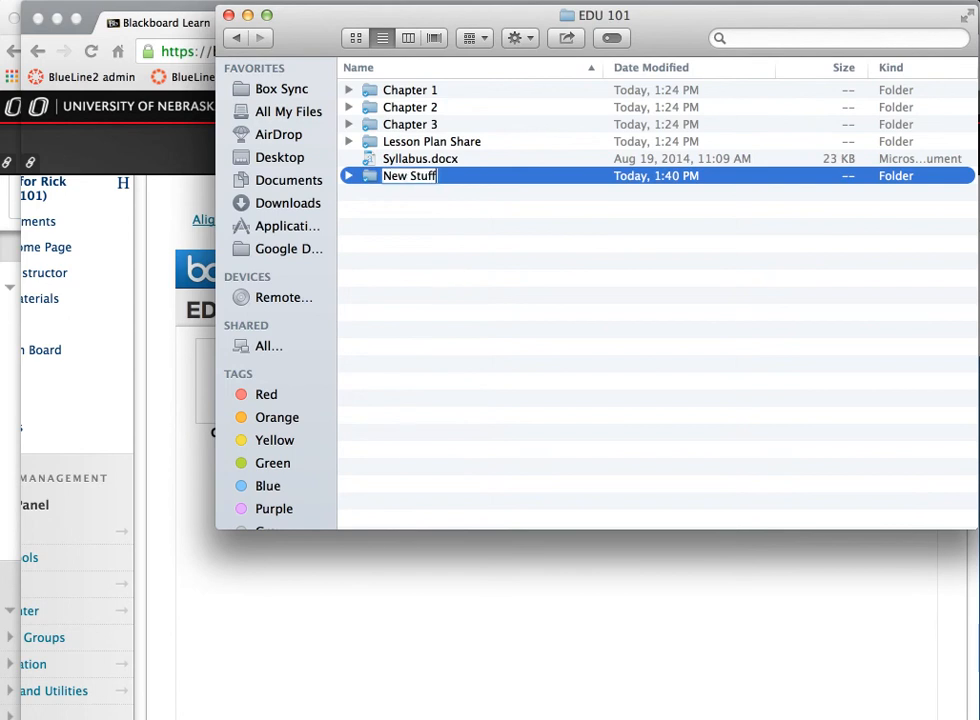
{"action": "key", "text": "Return"}
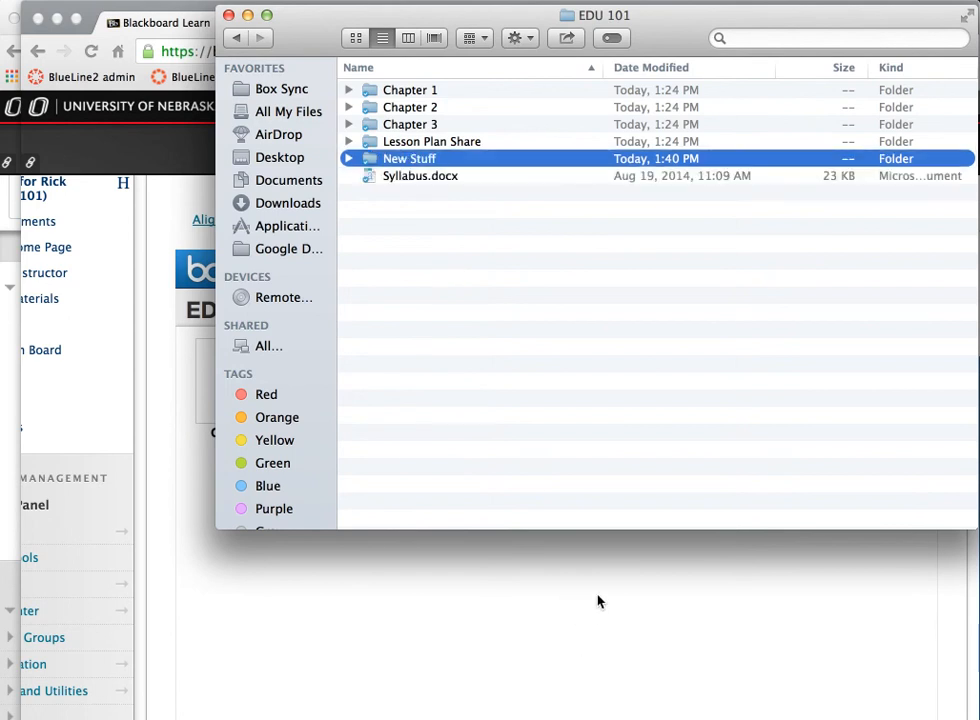
Switch back to Chrome and reopen Course Material Embed from Course Materials to check the embedded folder for New Stuff.
{"action": "left_click", "coordinate": [519, 557]}
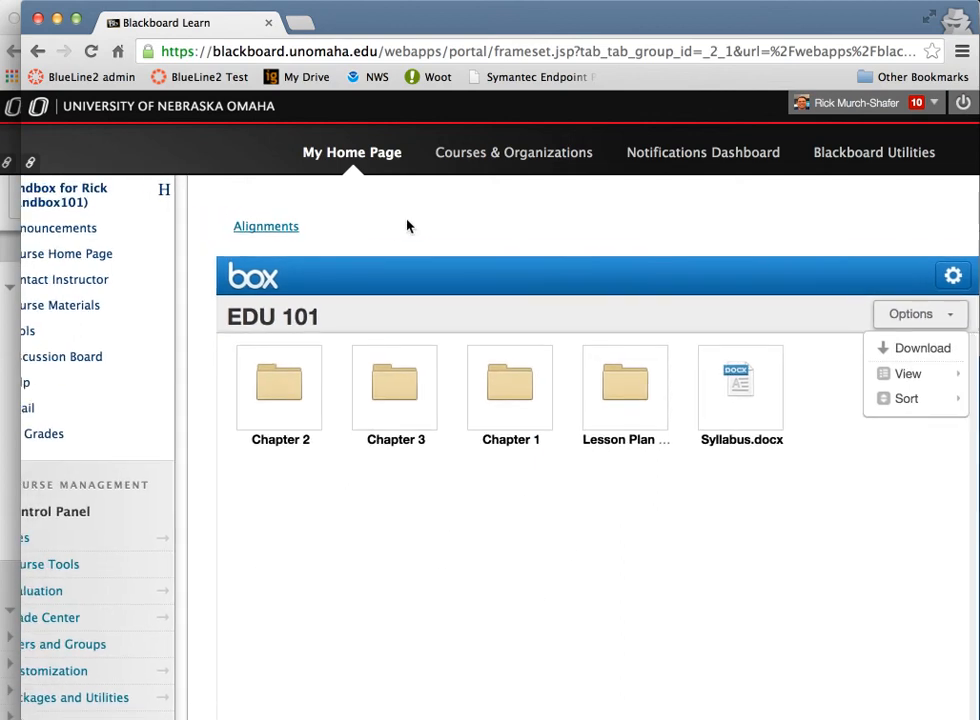
{"action": "scroll", "coordinate": [177, 367], "scroll_direction": "up", "scroll_amount": 2}
{"action": "scroll", "coordinate": [177, 367], "scroll_direction": "left", "scroll_amount": 1}
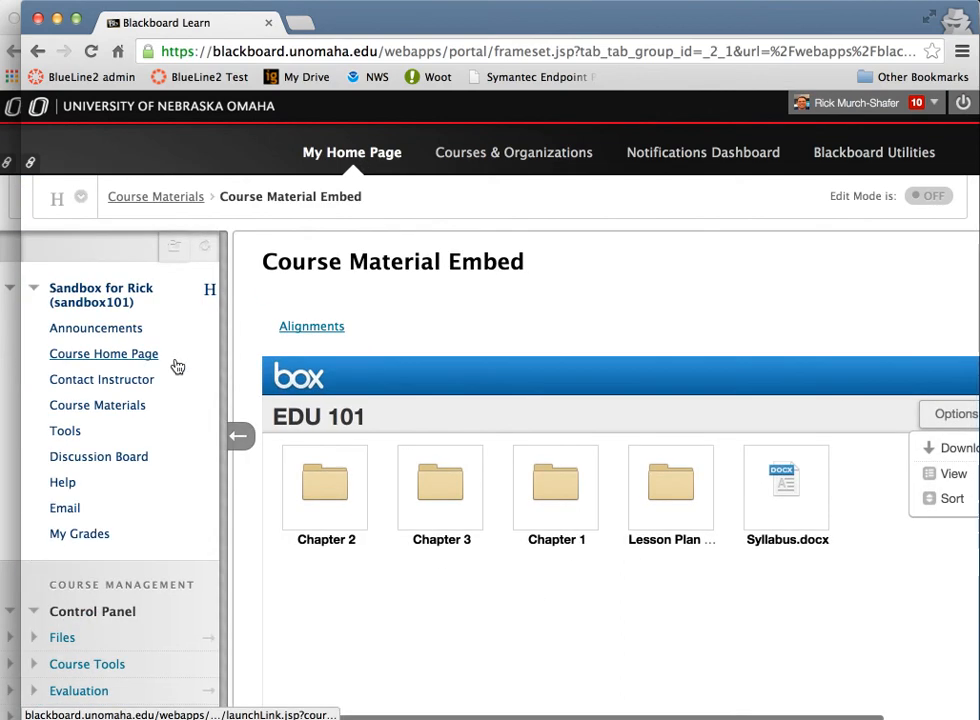
{"action": "left_click", "coordinate": [116, 408]}
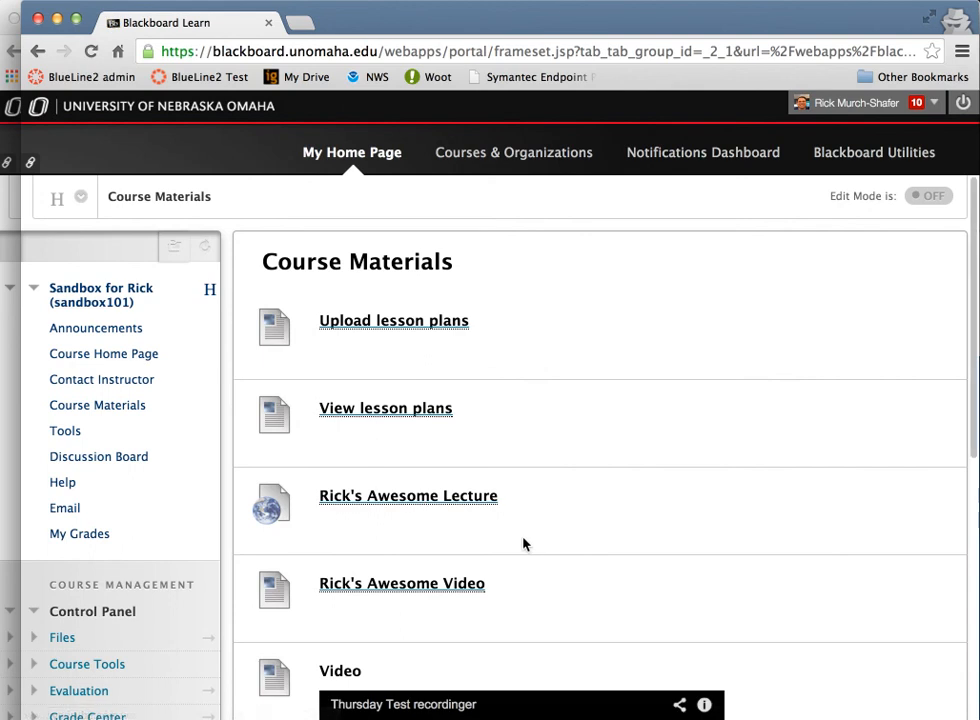
{"action": "scroll", "coordinate": [523, 543], "scroll_direction": "down", "scroll_amount": 5}
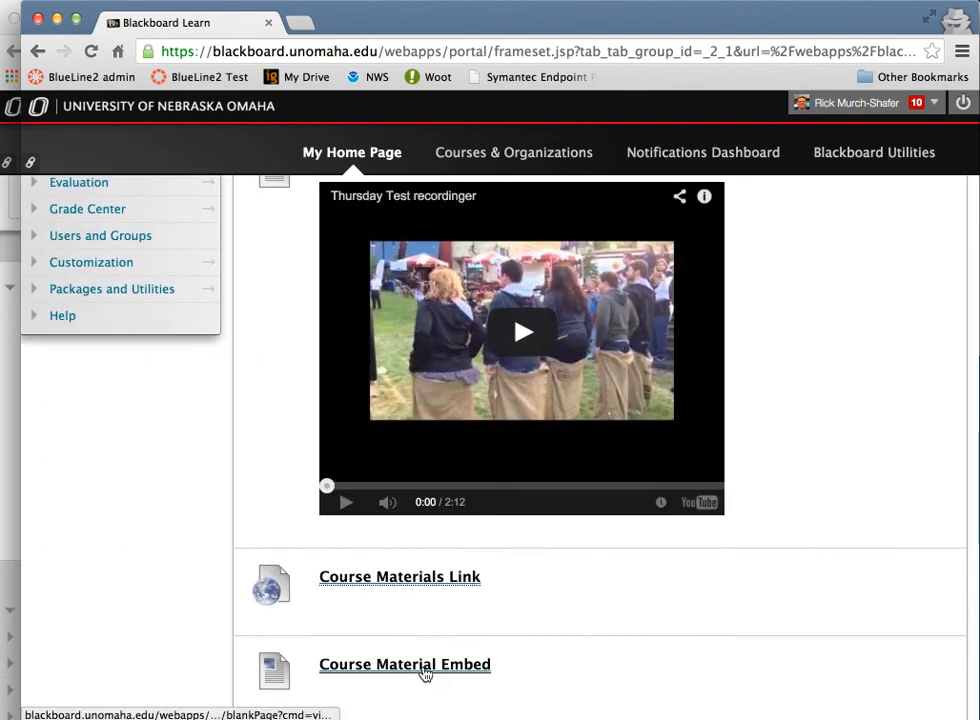
{"action": "left_click", "coordinate": [425, 675]}
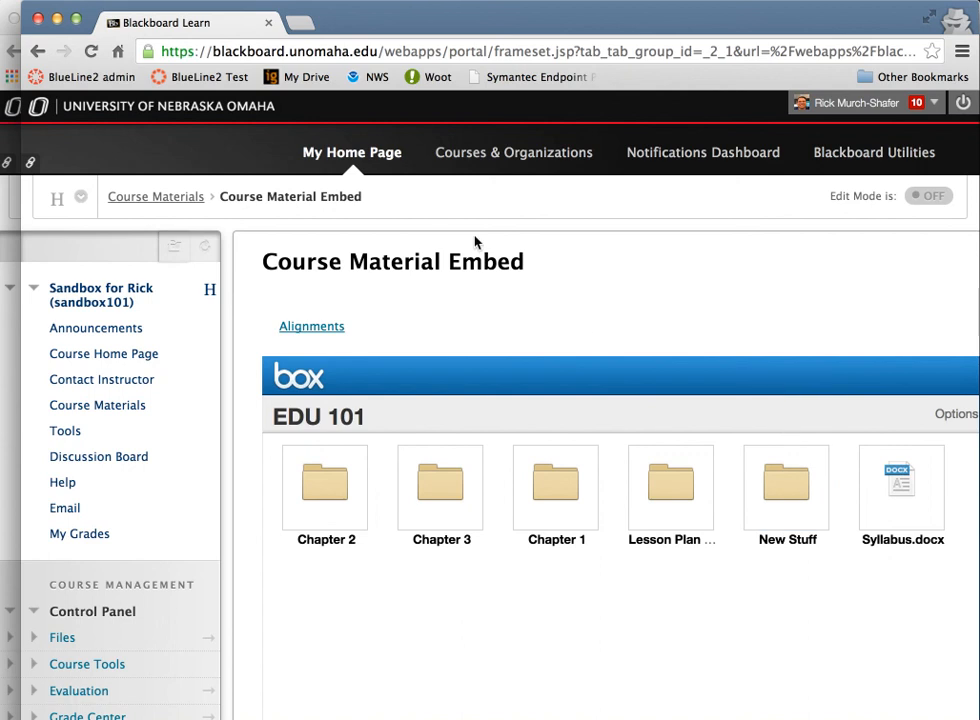
{"action": "left_click", "coordinate": [481, 0]}
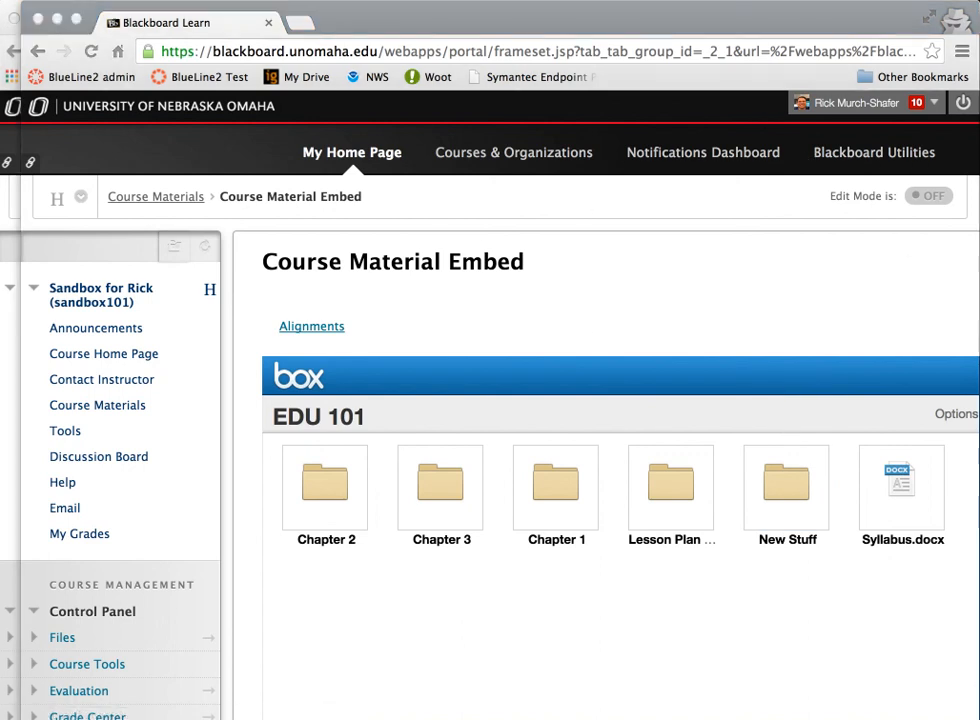